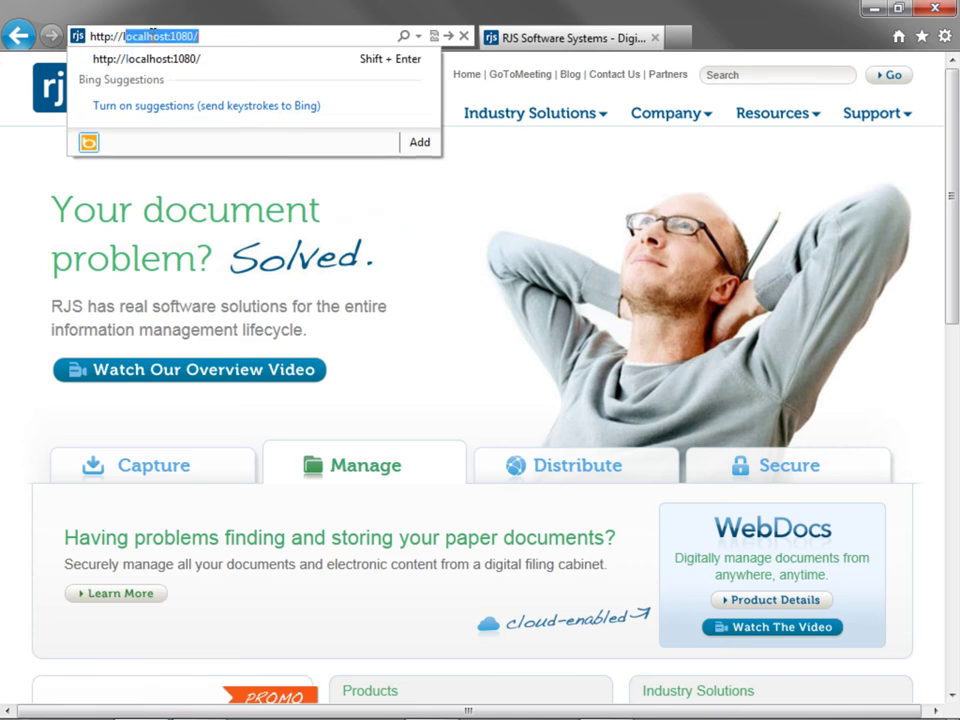
pyautogui.press('Return')
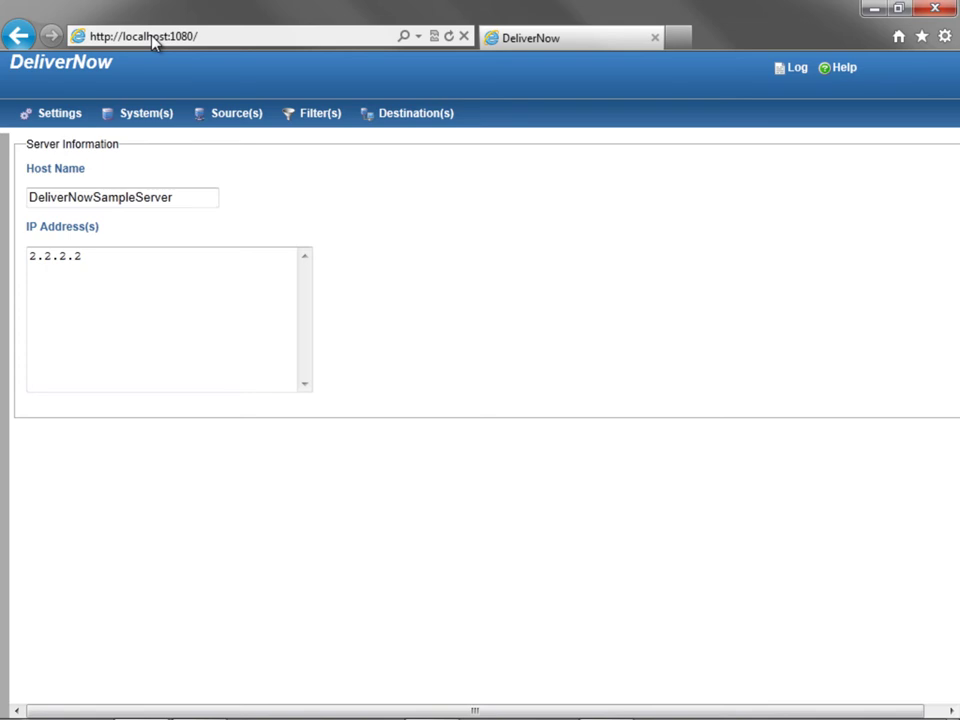
pyautogui.click(152, 114)
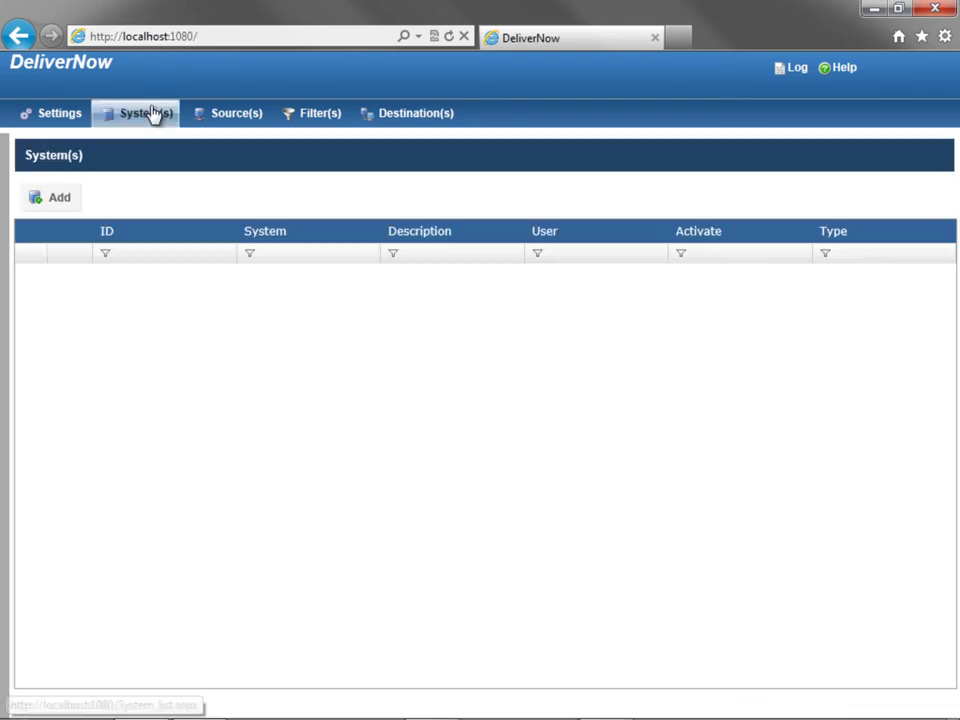
pyautogui.click(100, 70)
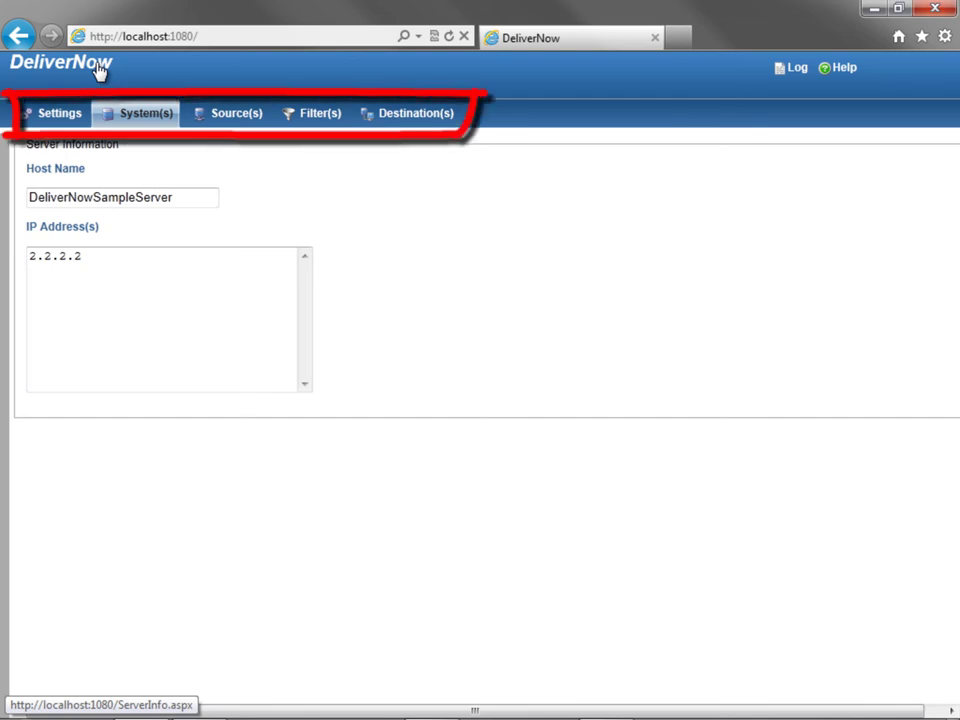
# Look at the license list in the settings and the entry form for new license keys, leaving the form without saving
pyautogui.click(66, 114)
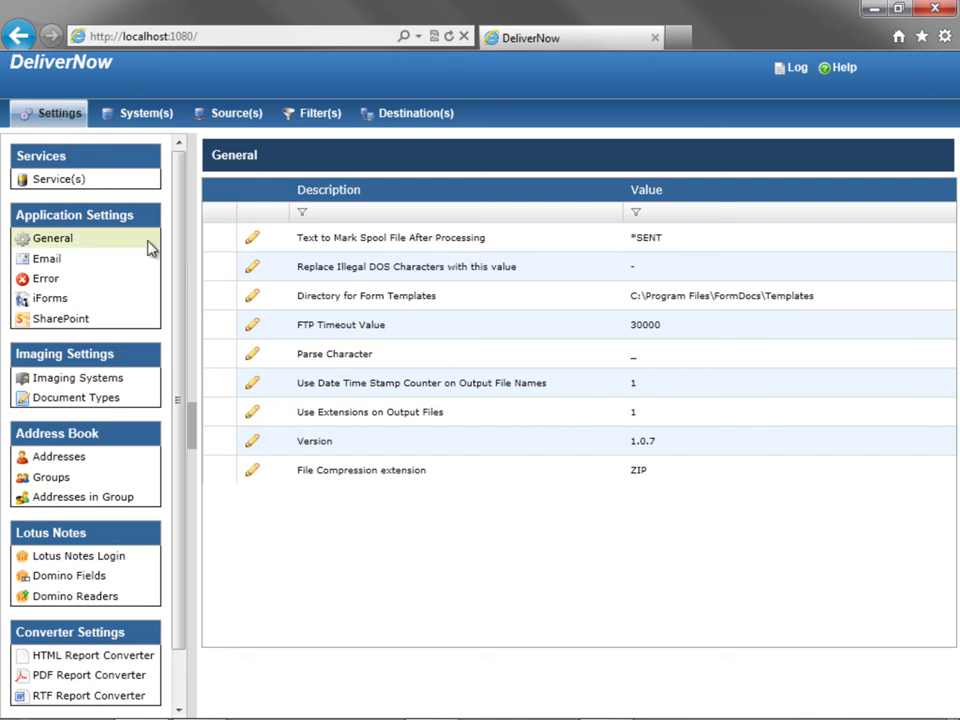
pyautogui.moveTo(176, 302); pyautogui.dragTo(176, 478)
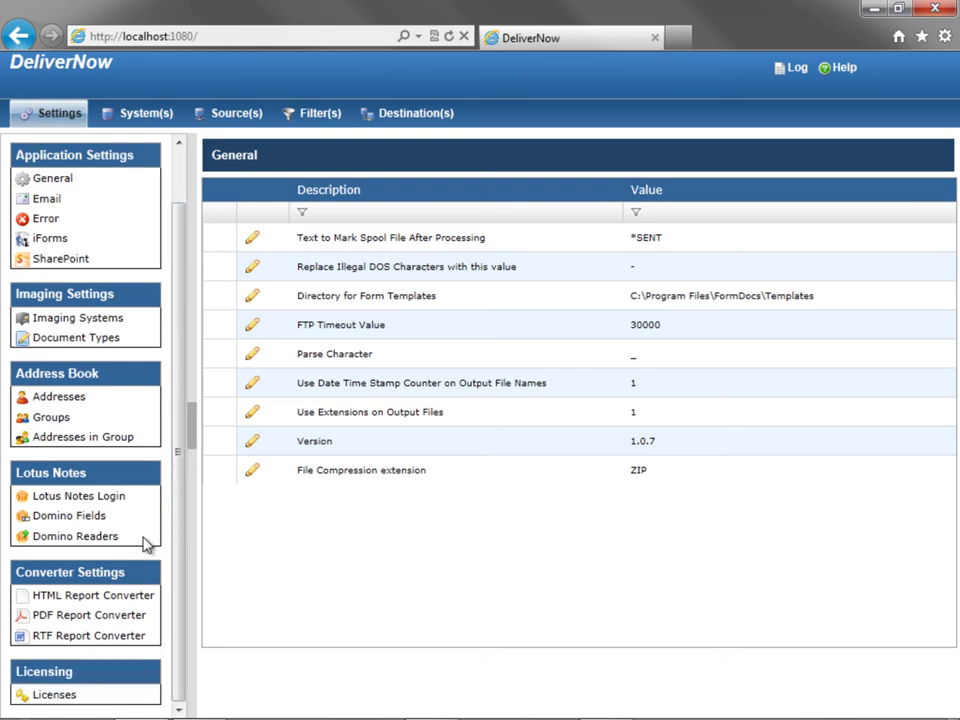
pyautogui.click(55, 695)
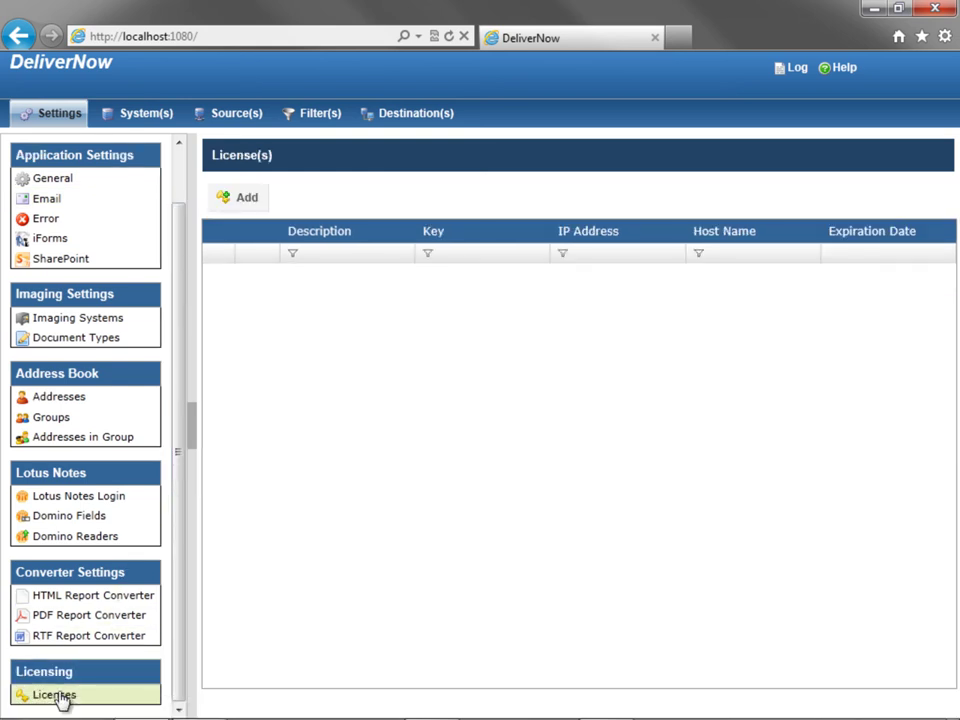
pyautogui.click(222, 198)
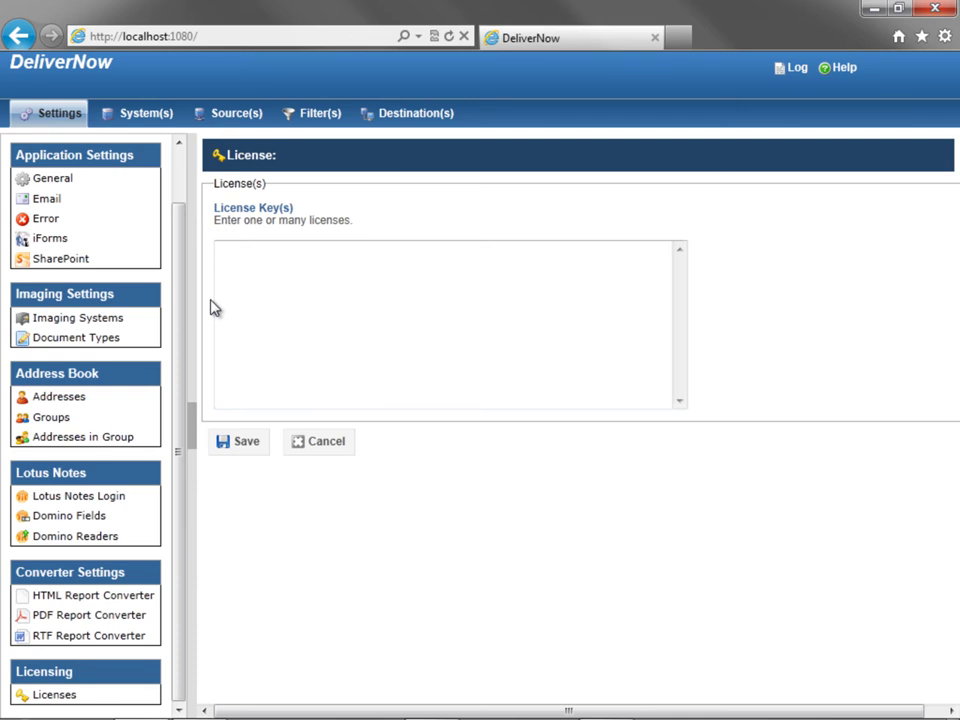
pyautogui.click(303, 441)
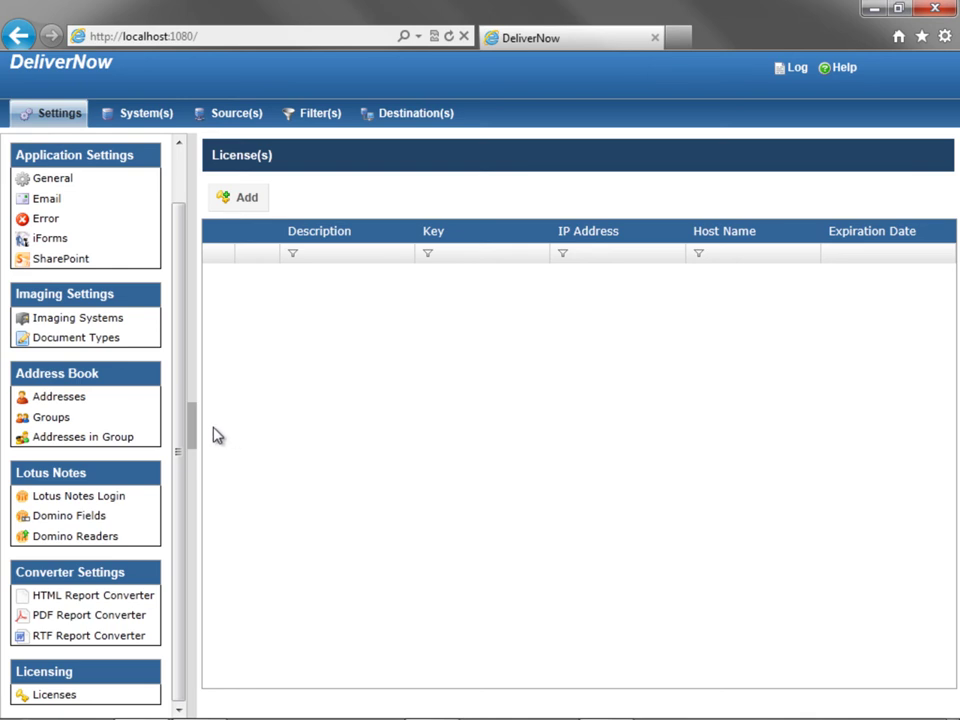
# Look through the General, Email and Error application settings
pyautogui.moveTo(178, 433); pyautogui.dragTo(178, 378)
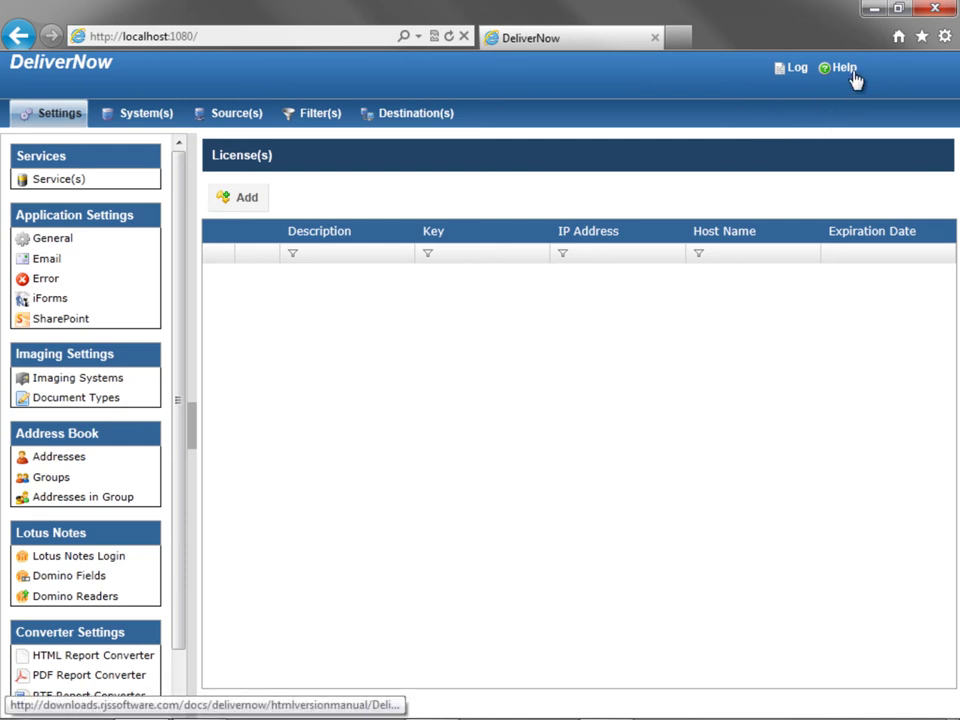
pyautogui.click(71, 243)
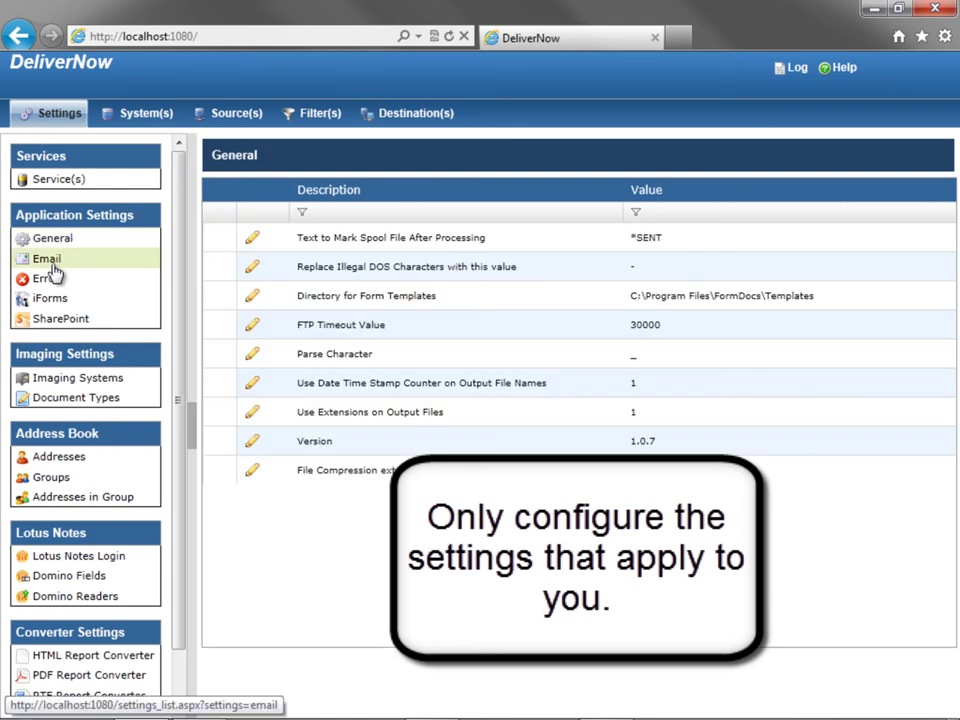
pyautogui.click(53, 265)
pyautogui.click(50, 279)
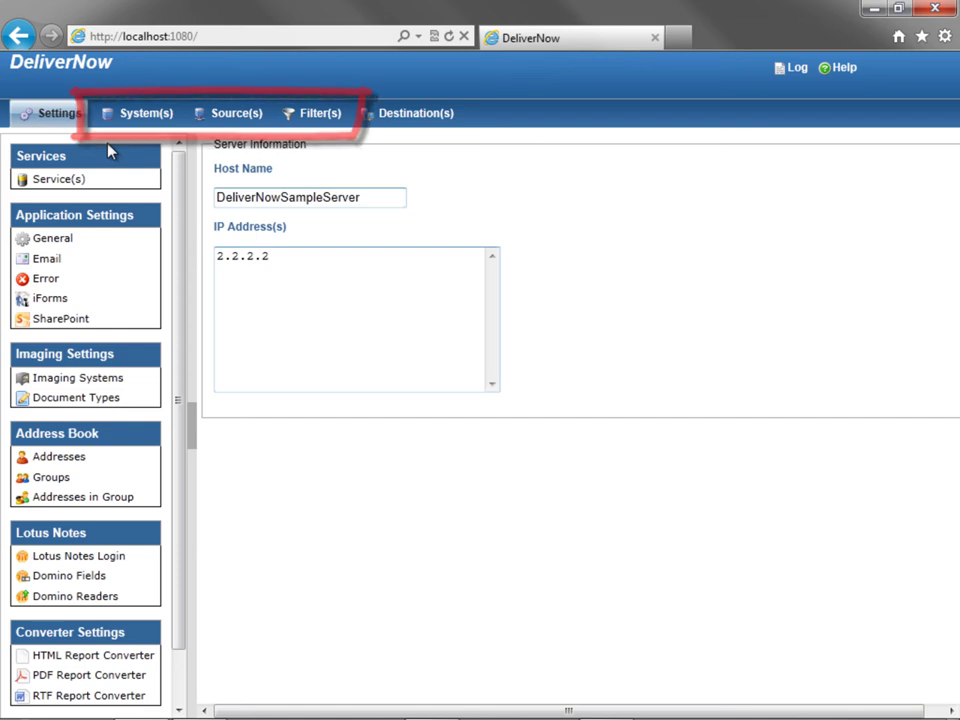
# Start a new system with the address 1.1.1.1 and the description Acme Server
pyautogui.click(125, 130)
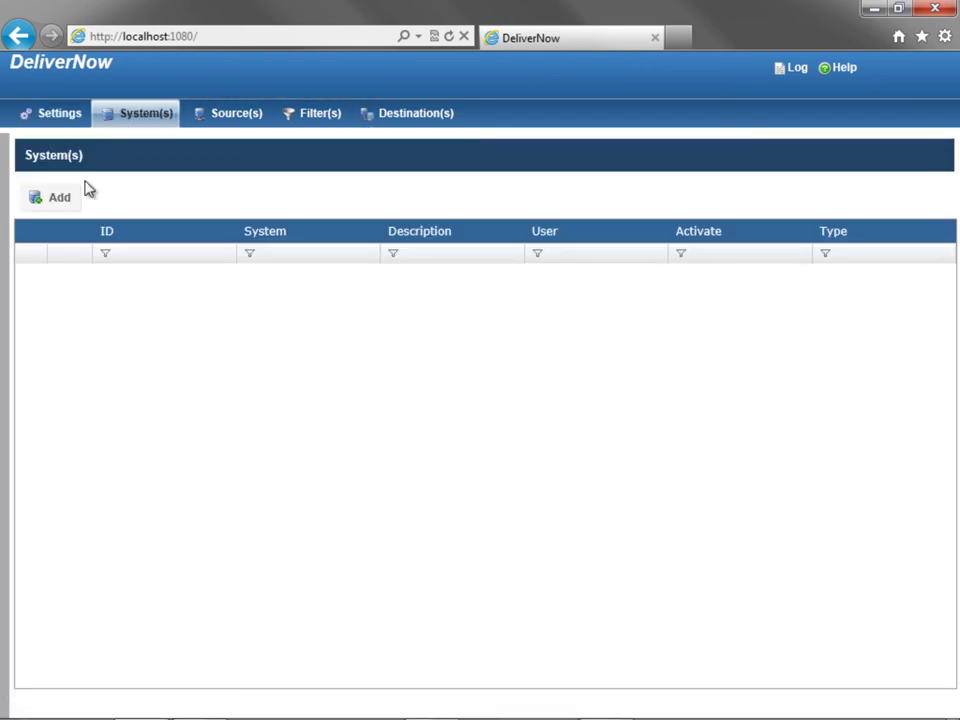
pyautogui.click(70, 200)
pyautogui.click(71, 248)
pyautogui.write('1.1.1.1')
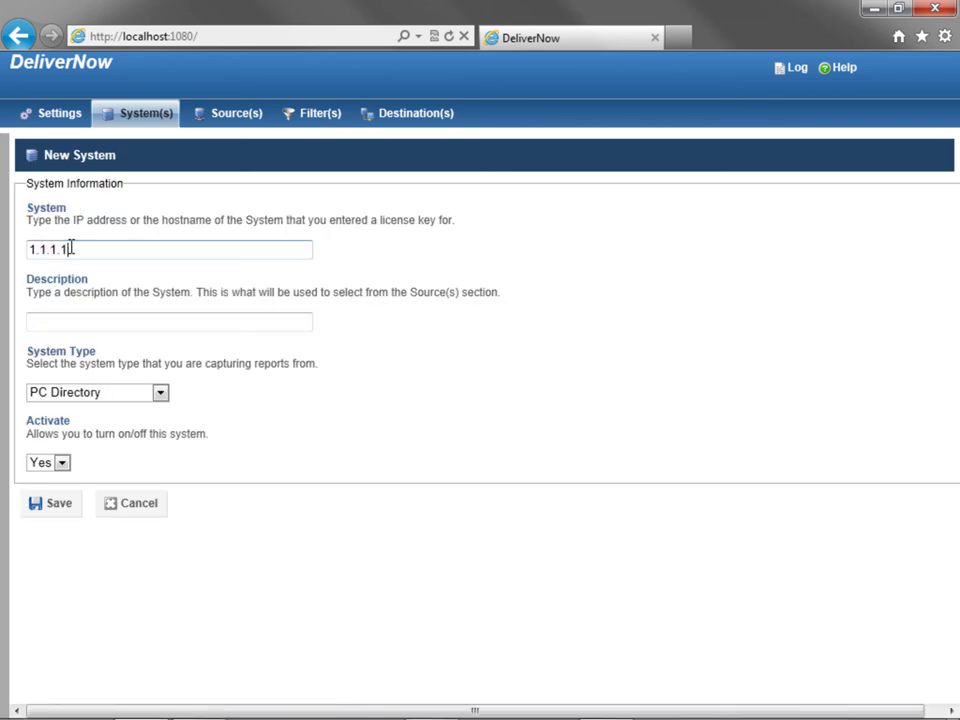
pyautogui.click(69, 318)
pyautogui.write('Acme Server')
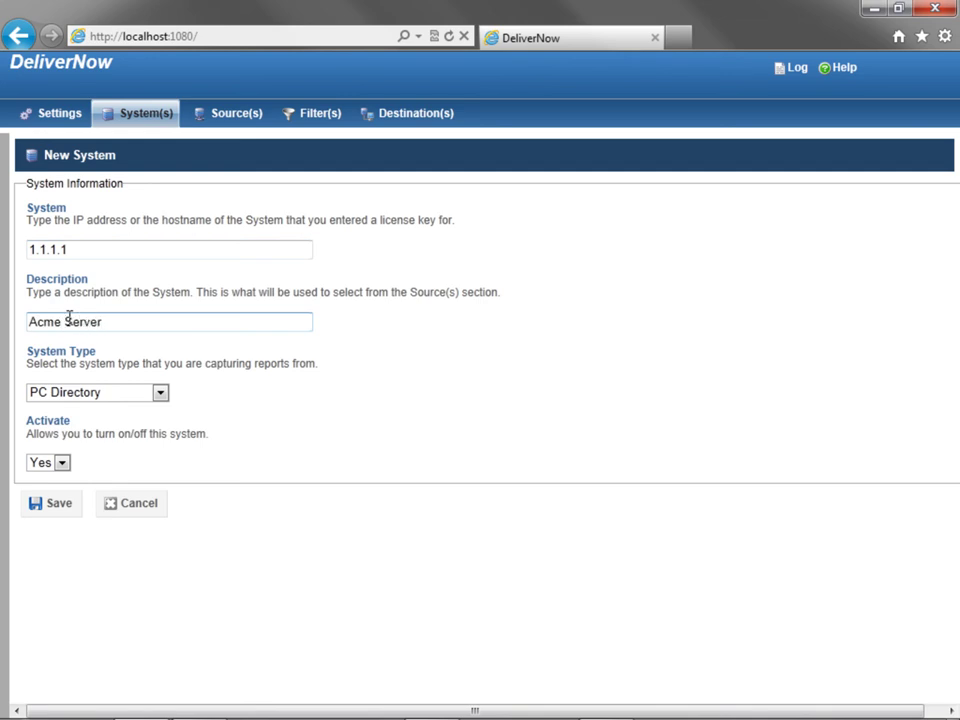
# Set the system type to iSeries Output Queue, enter the user TEST with its password and confirmation, and save the system
pyautogui.click(159, 393)
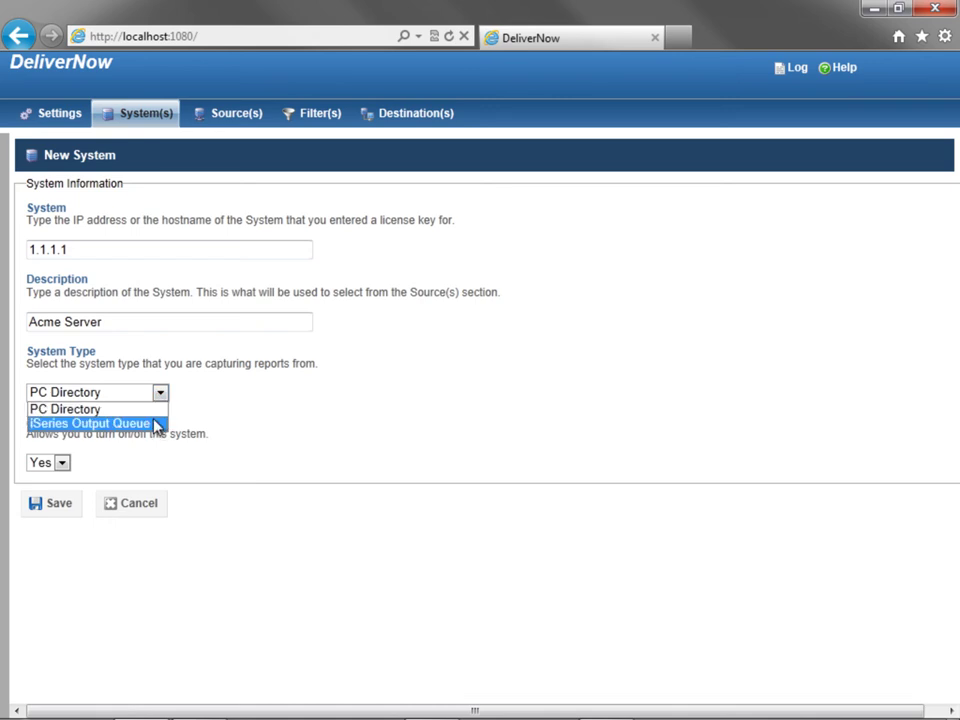
pyautogui.click(158, 427)
pyautogui.scroll(-1, 154, 424)
pyautogui.click(134, 501)
pyautogui.write('TEST')
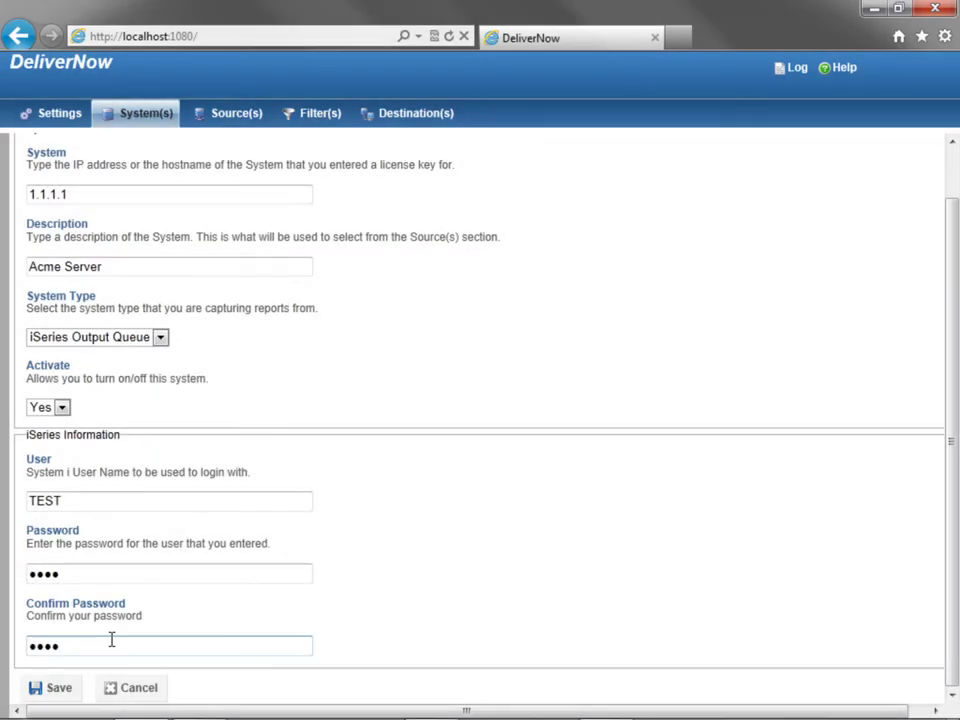
pyautogui.click(58, 688)
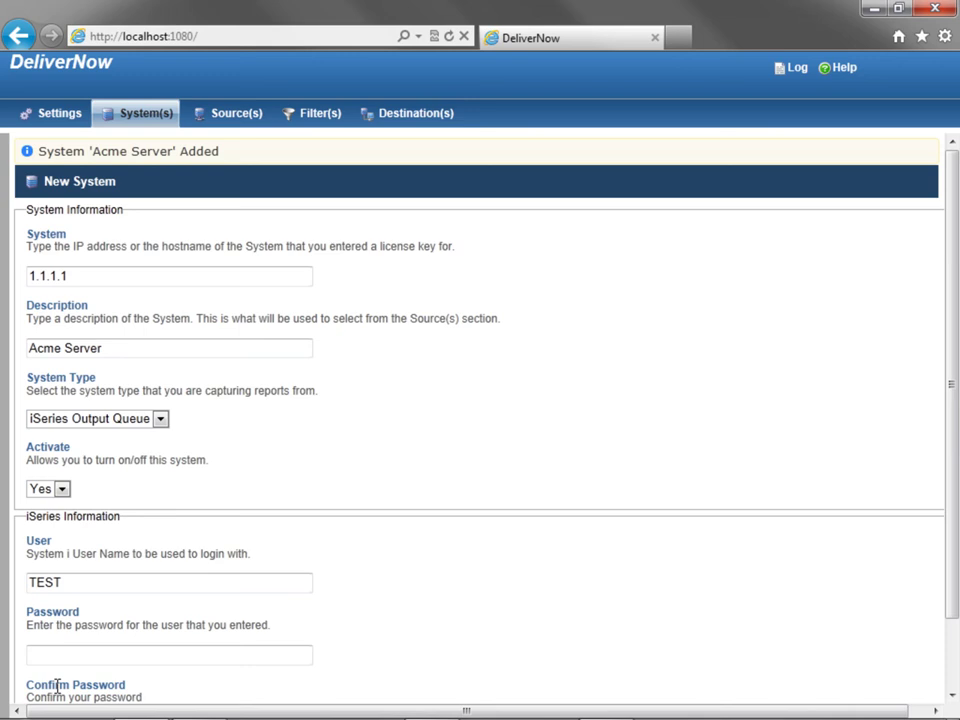
# Start a new source described as Invoices Outq, with system Acme Server, service Default and after processing option Delete
pyautogui.click(238, 121)
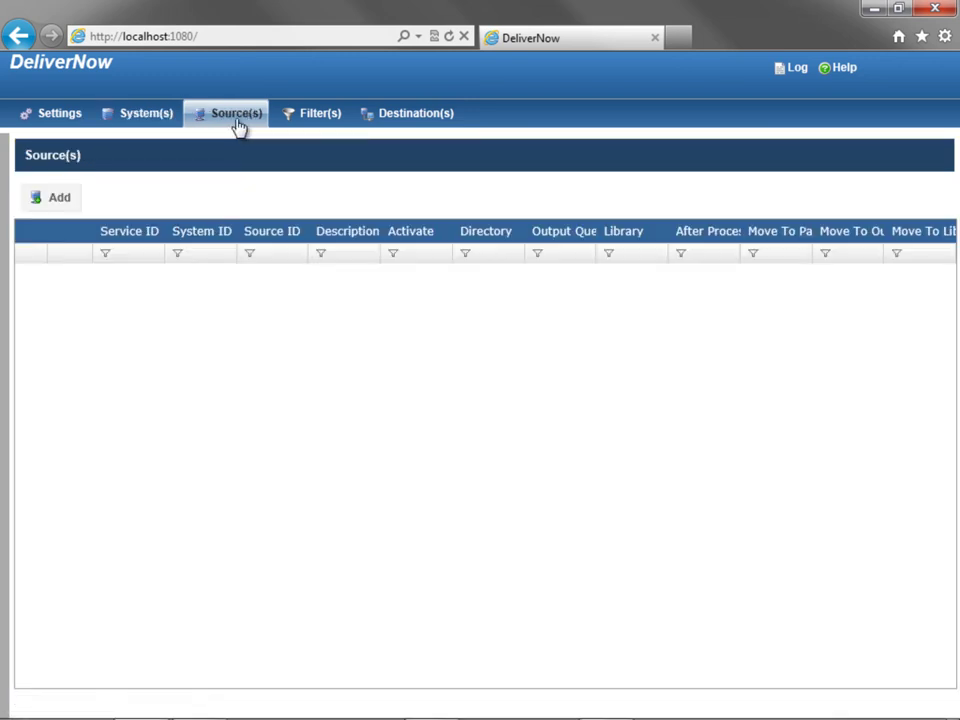
pyautogui.click(43, 200)
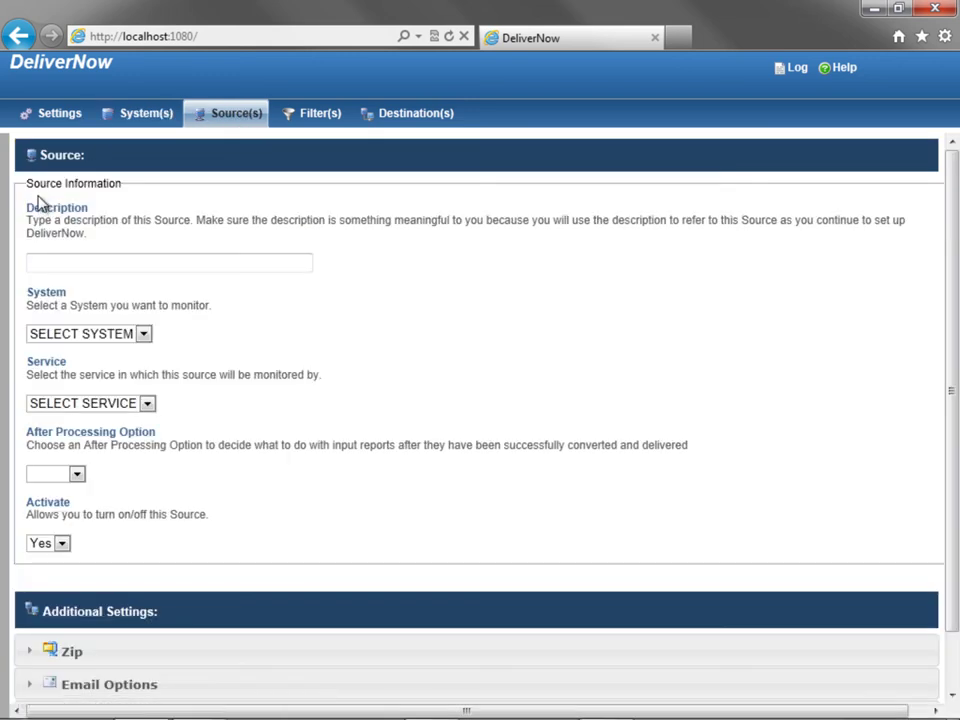
pyautogui.click(38, 256)
pyautogui.write('Invoices Outo')
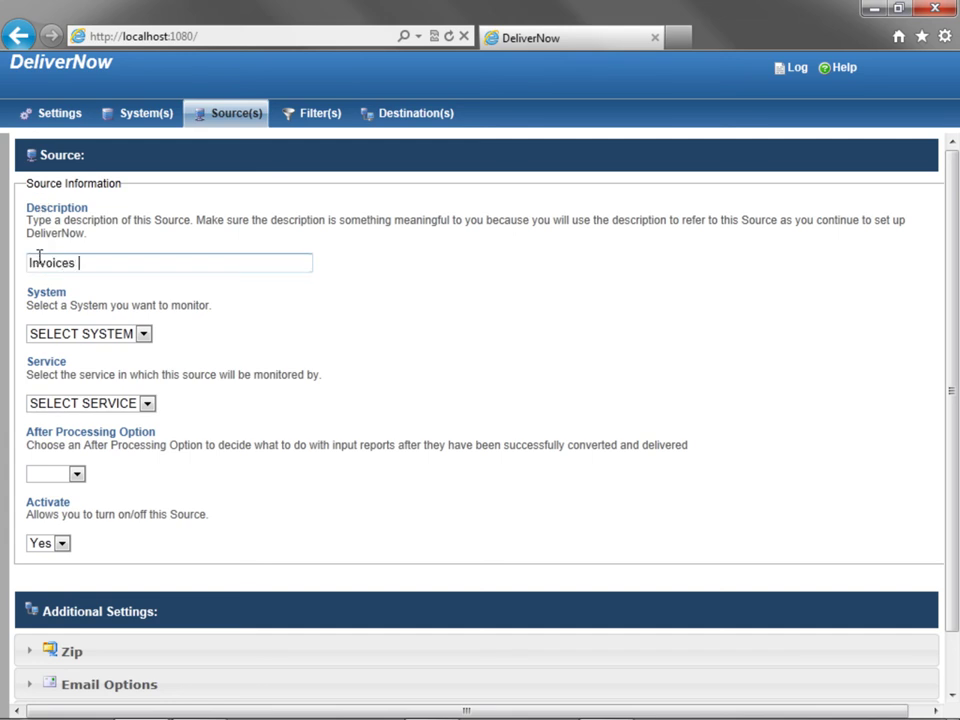
pyautogui.click(144, 334)
pyautogui.click(137, 366)
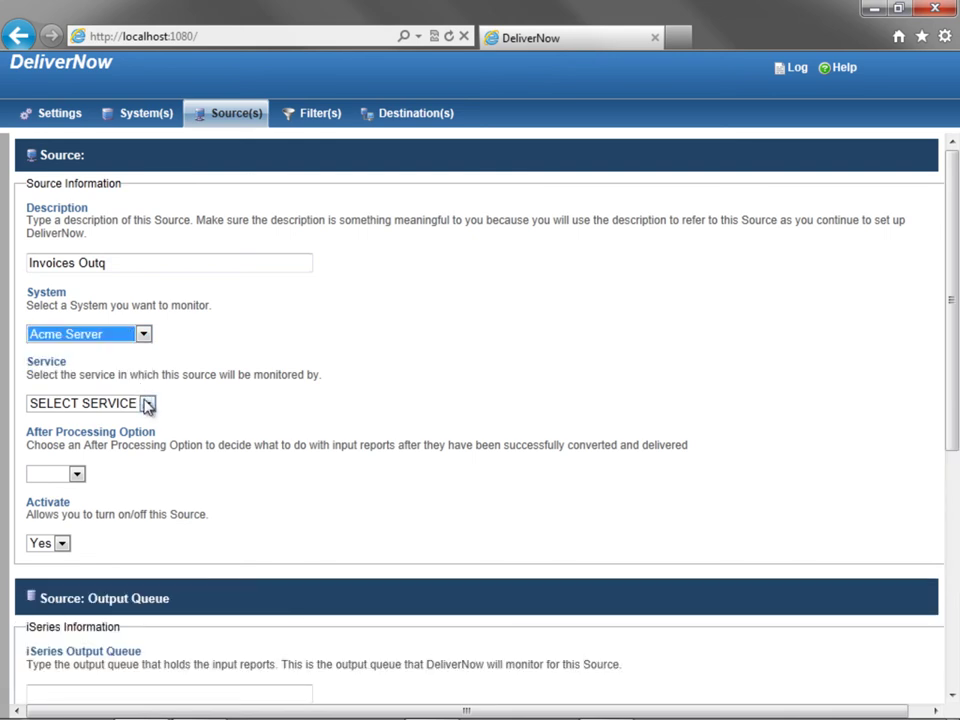
pyautogui.click(146, 403)
pyautogui.click(135, 434)
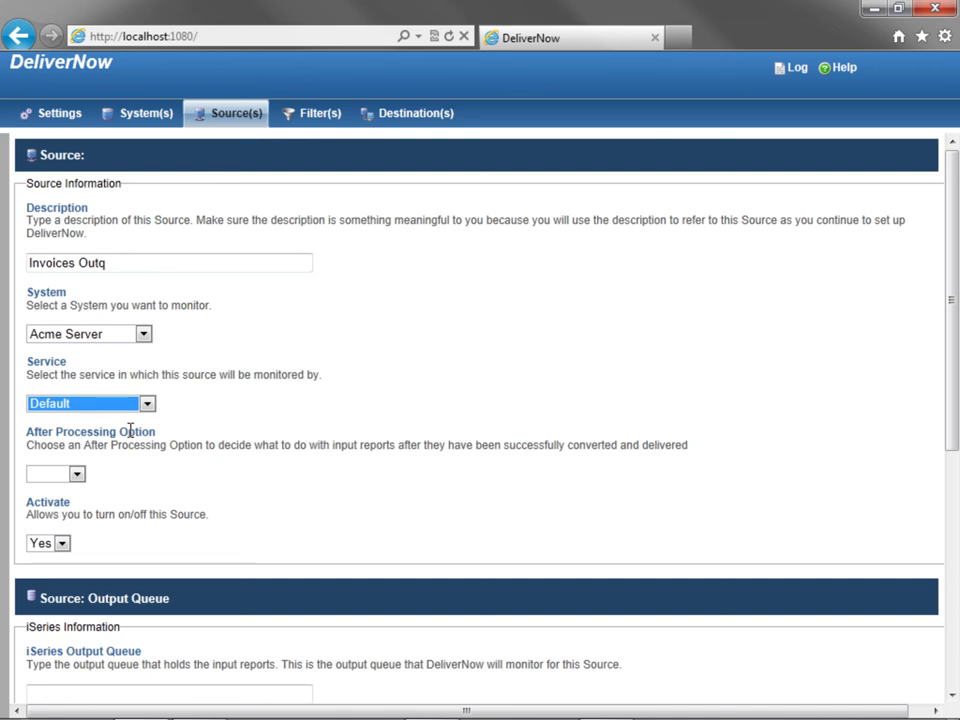
pyautogui.click(78, 475)
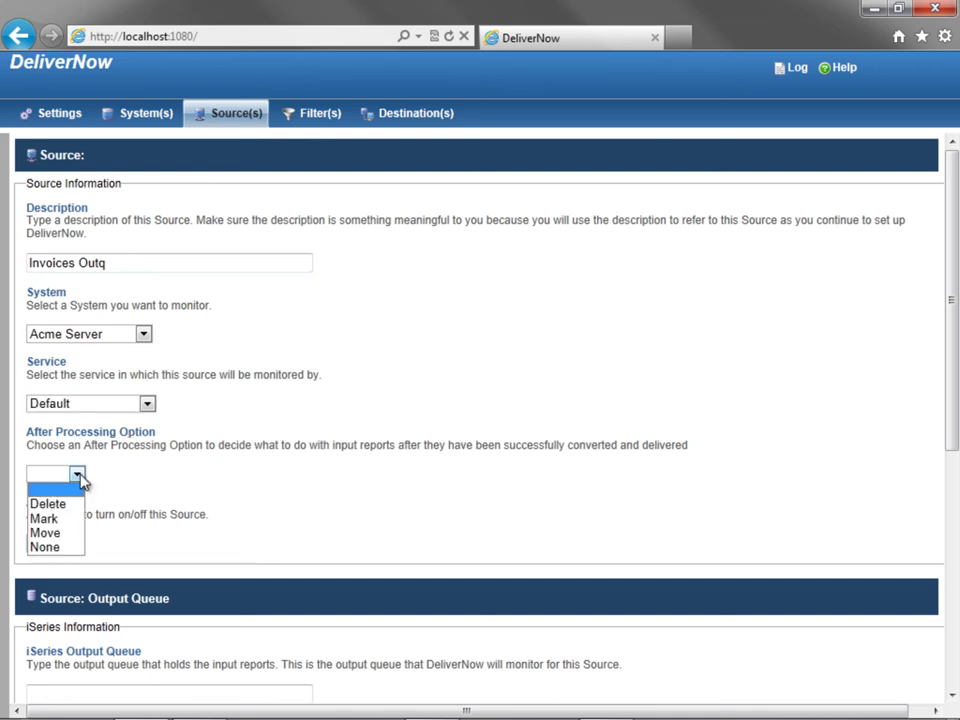
pyautogui.click(73, 505)
# Set the source's iSeries output queue to INVOUTQ and its library to QGPL, and save the source
pyautogui.scroll(-5, 72, 508)
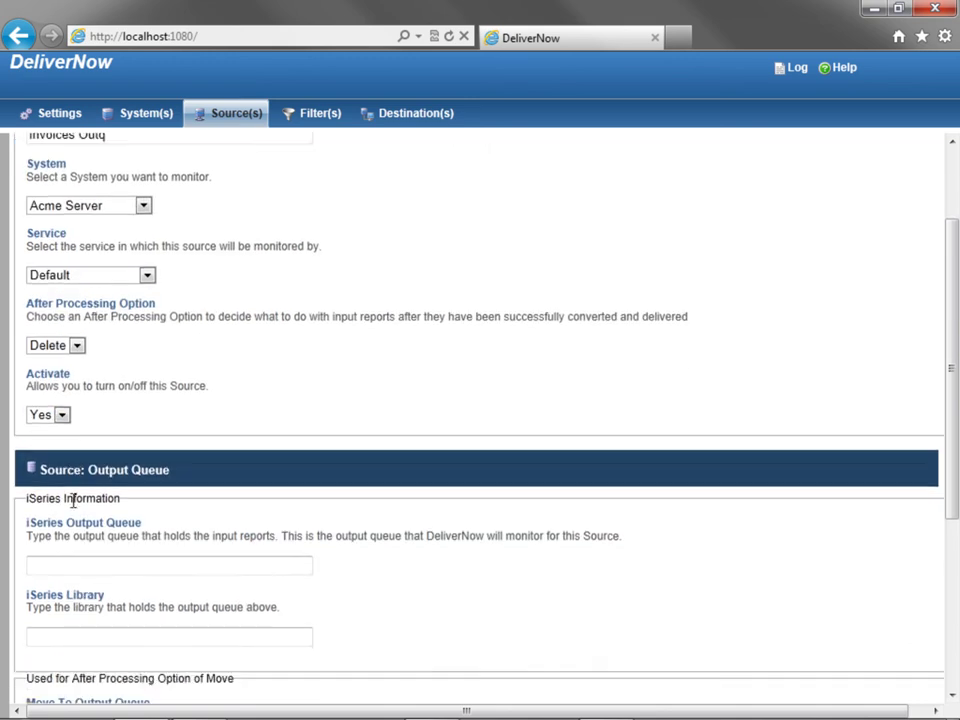
pyautogui.click(76, 252)
pyautogui.write('INVOUTQ')
pyautogui.click(90, 319)
pyautogui.write('QGPL')
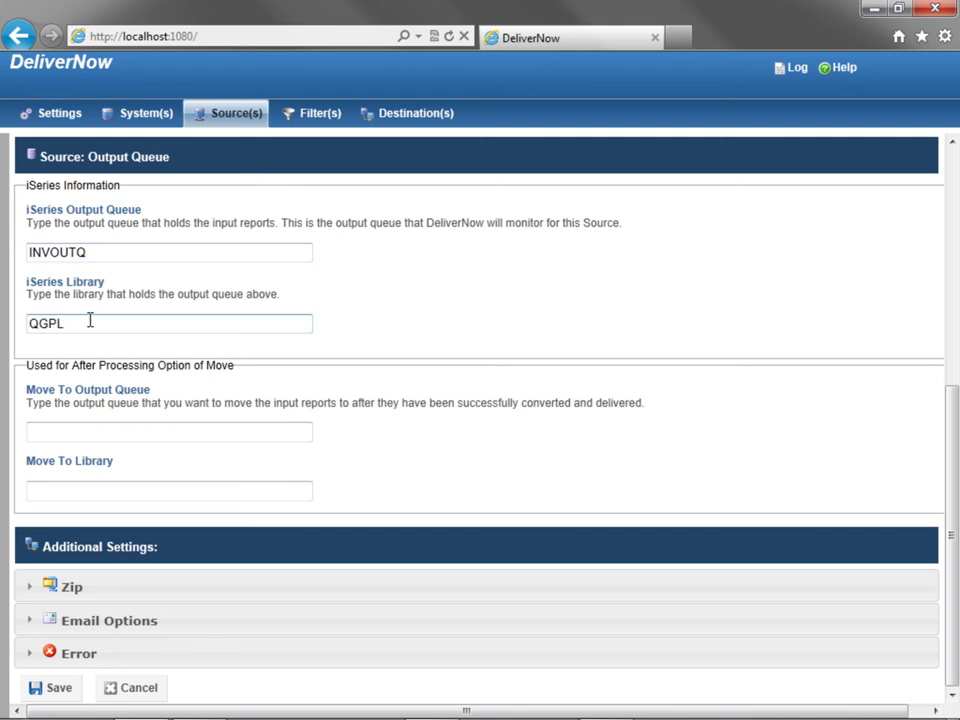
pyautogui.click(39, 690)
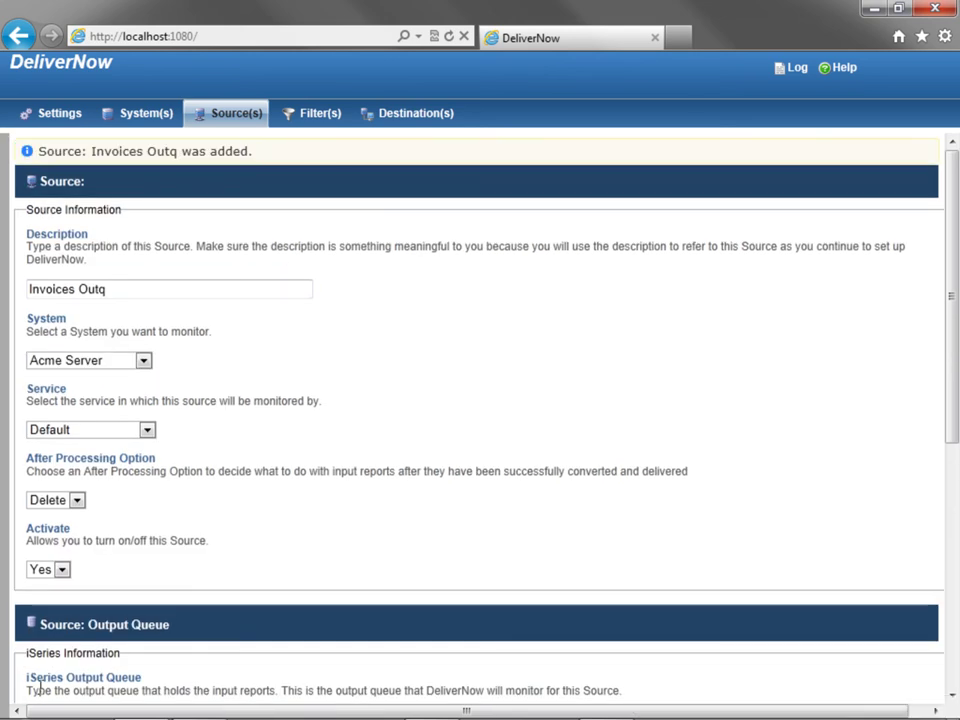
# Start a new filter described as Acme Invoices with the type iSeries Output Queue
pyautogui.click(287, 116)
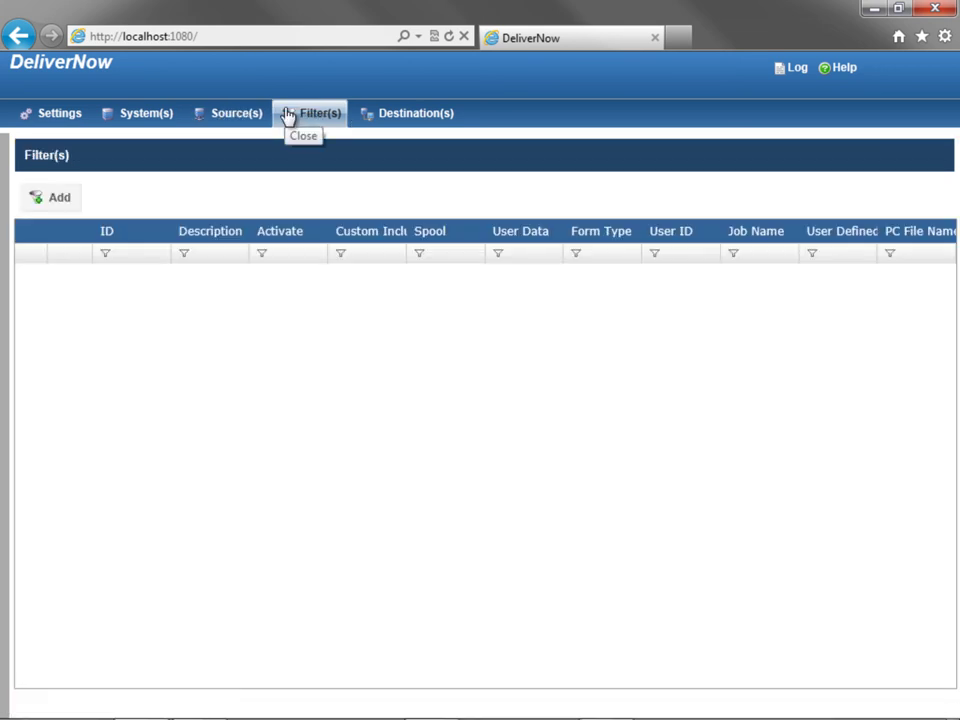
pyautogui.click(62, 198)
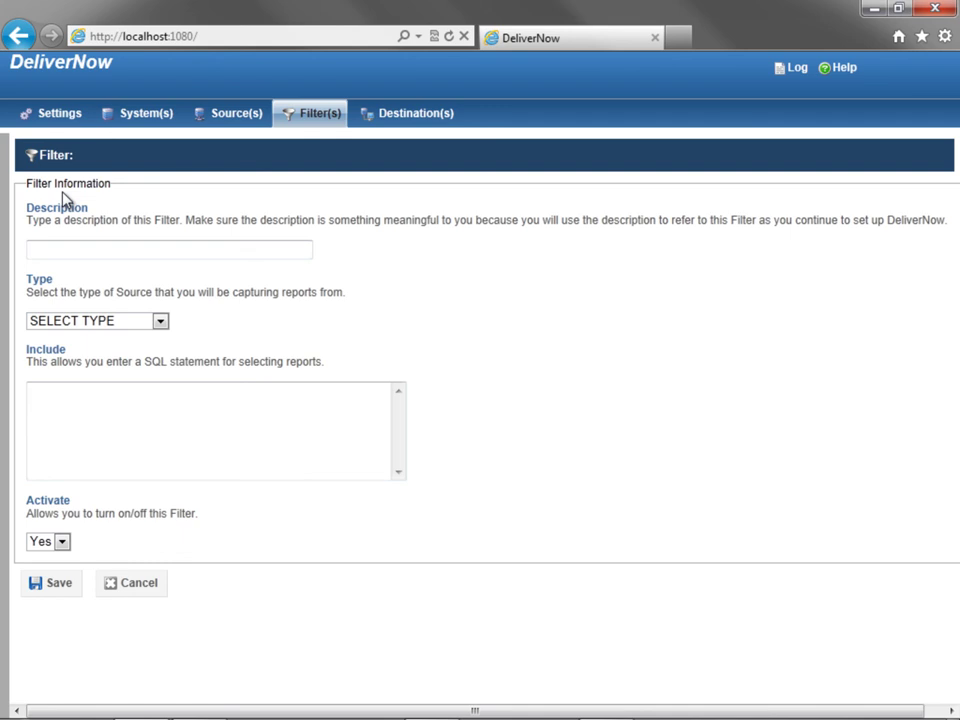
pyautogui.click(146, 250)
pyautogui.write('Acme Invoices')
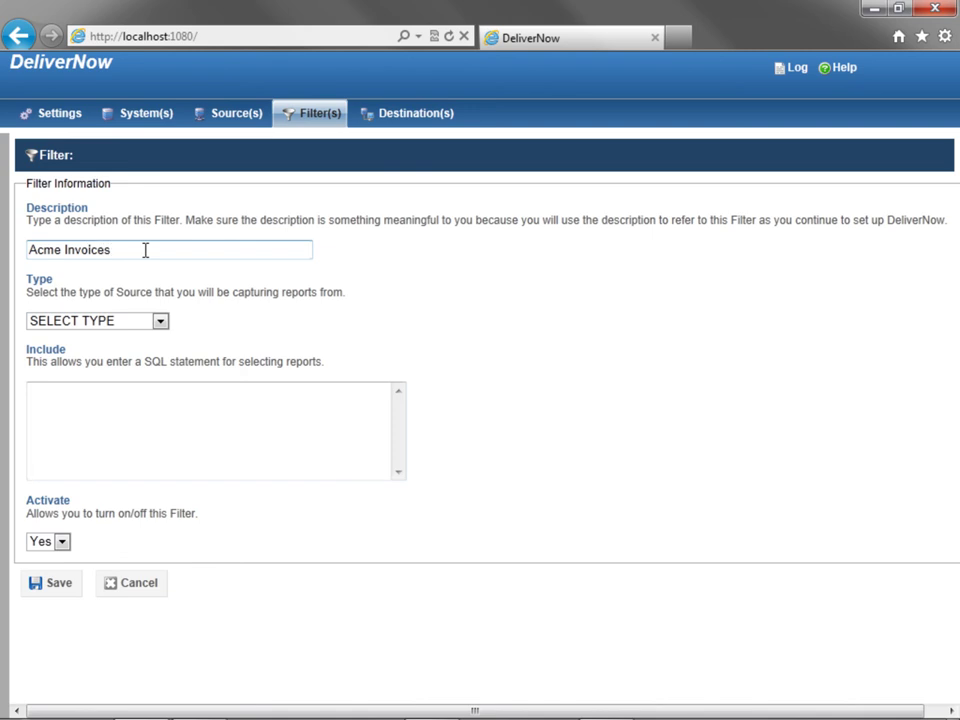
pyautogui.click(160, 320)
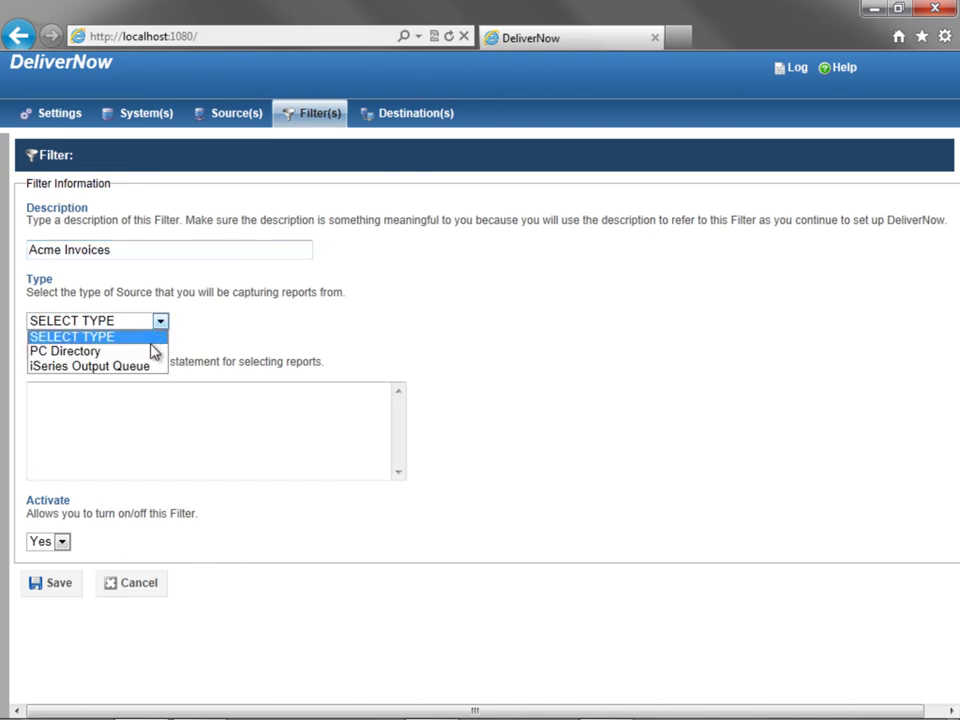
pyautogui.click(150, 367)
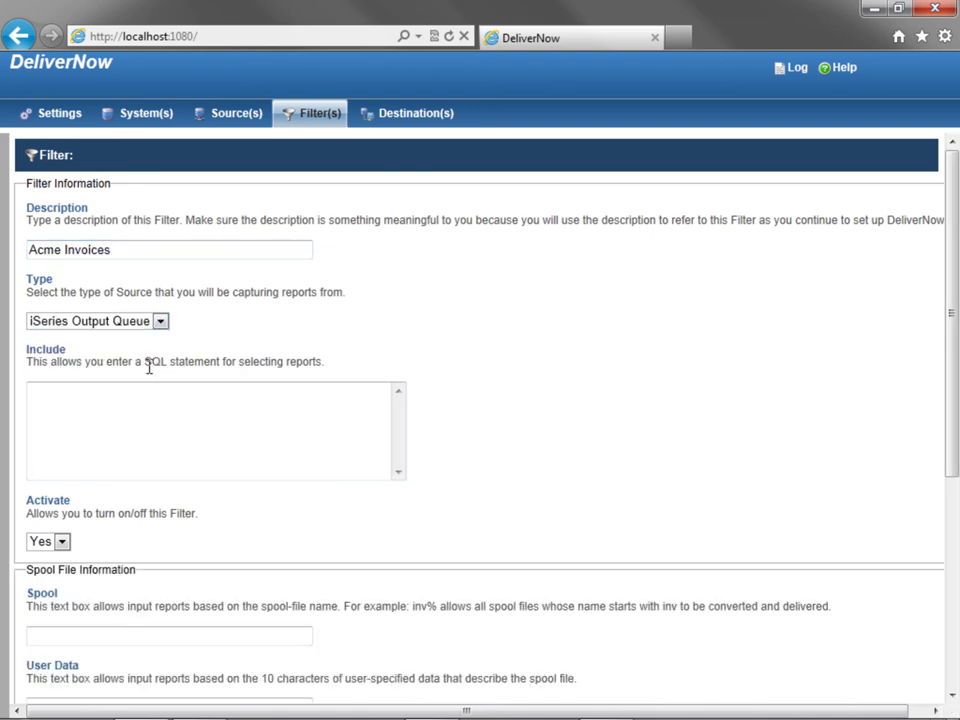
# Set the filter's spool name to invoice and its job name to acme, and save the filter
pyautogui.scroll(-4, 150, 370)
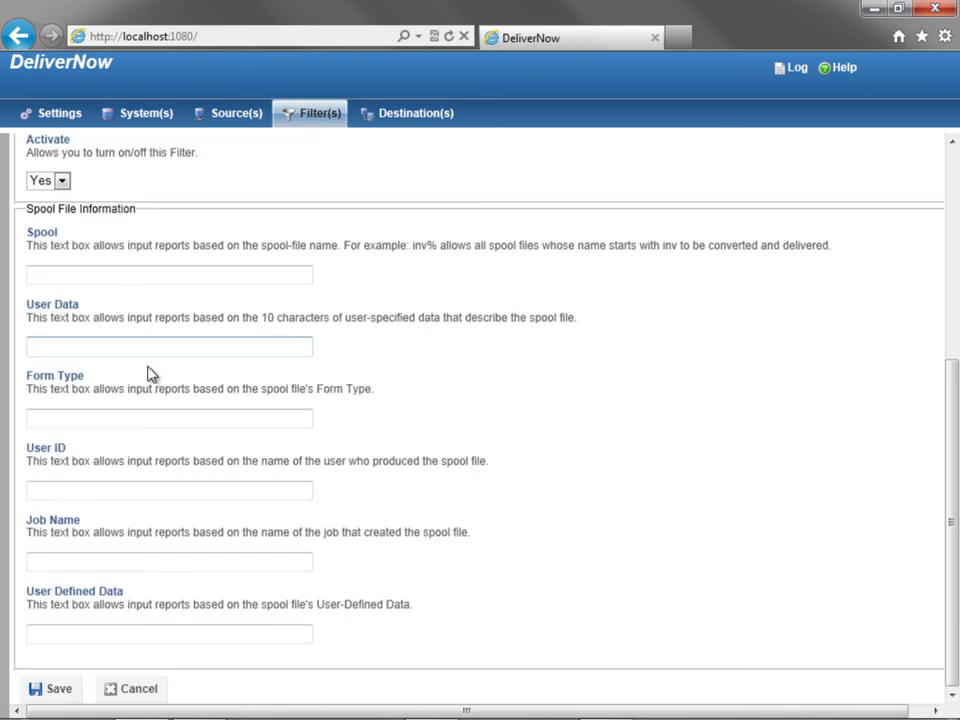
pyautogui.click(143, 276)
pyautogui.write('invoice')
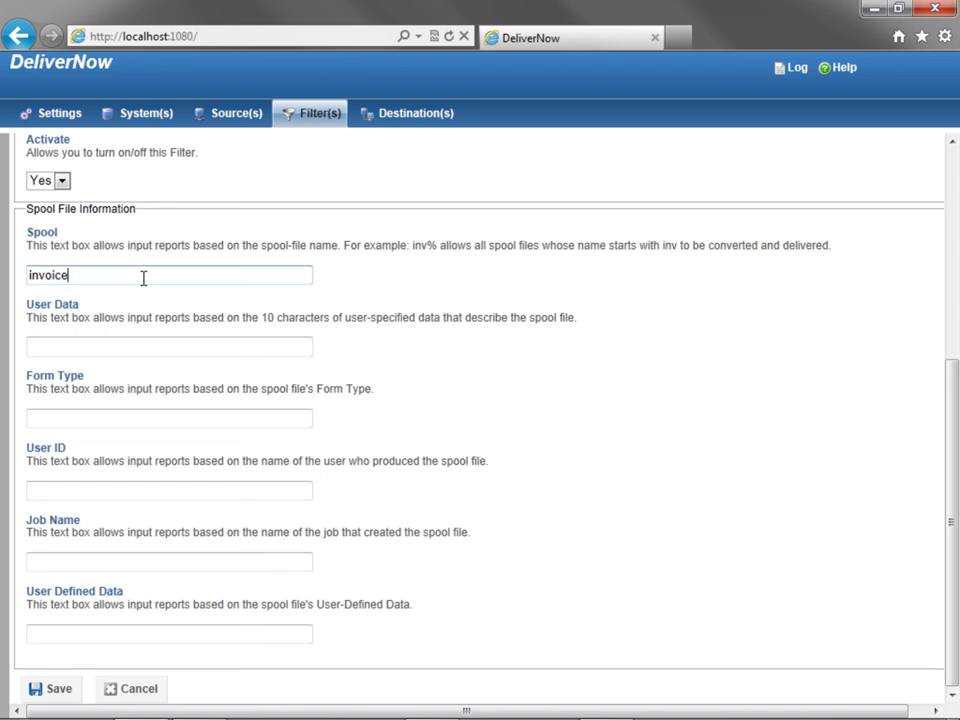
pyautogui.click(148, 560)
pyautogui.write('acme')
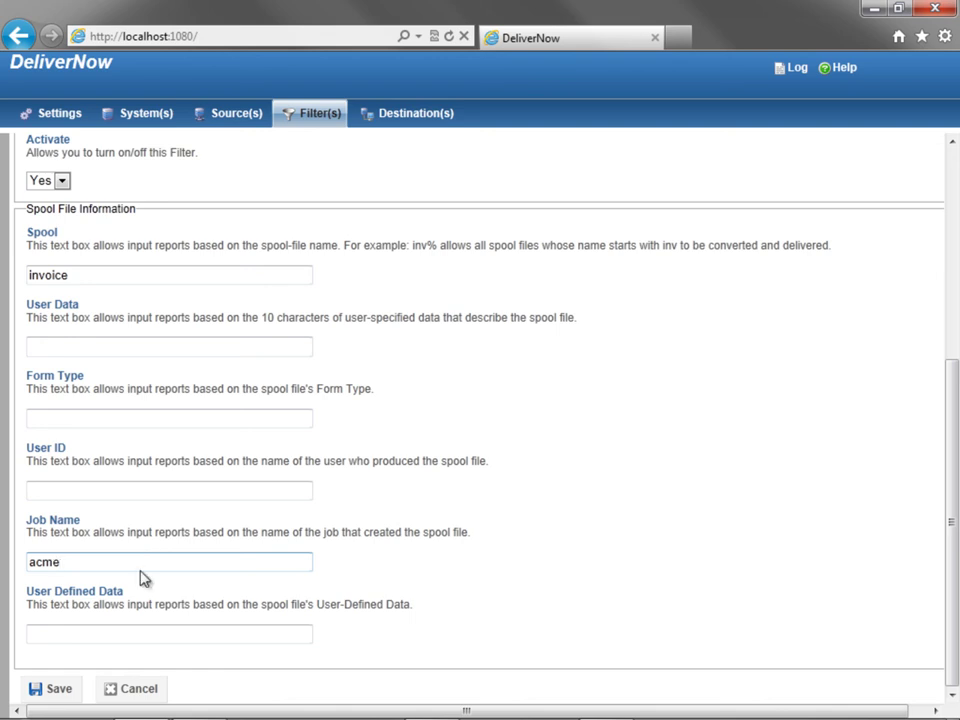
pyautogui.click(64, 689)
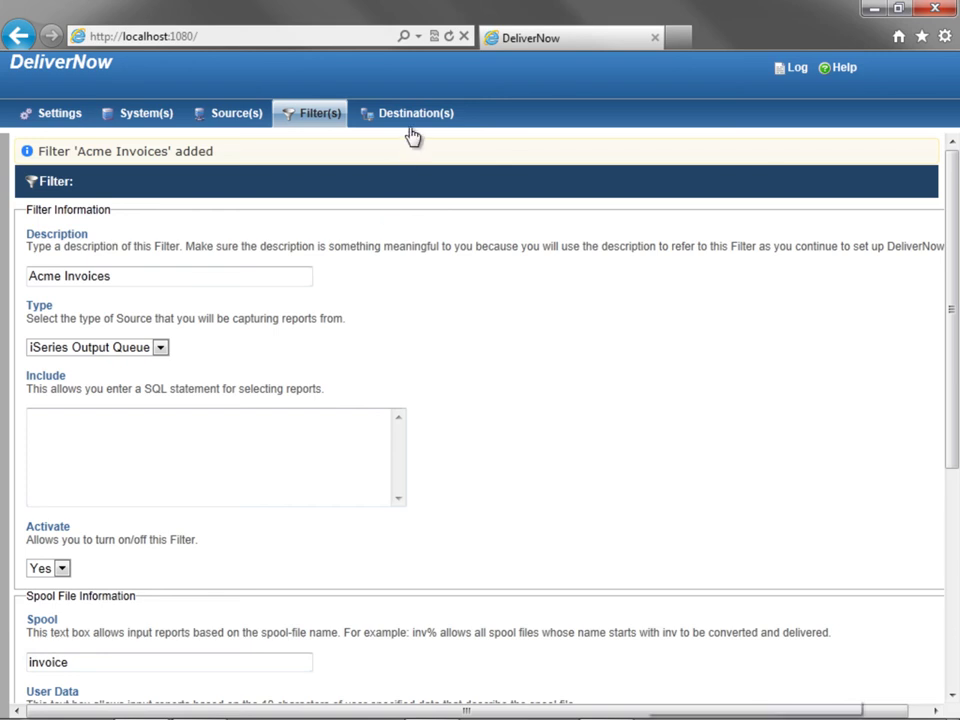
# Start a new destination described as Acme Distribution, with source Invoices Outq, filter Acme Invoices and output format Adobe Acrobat (PDF)
pyautogui.click(413, 130)
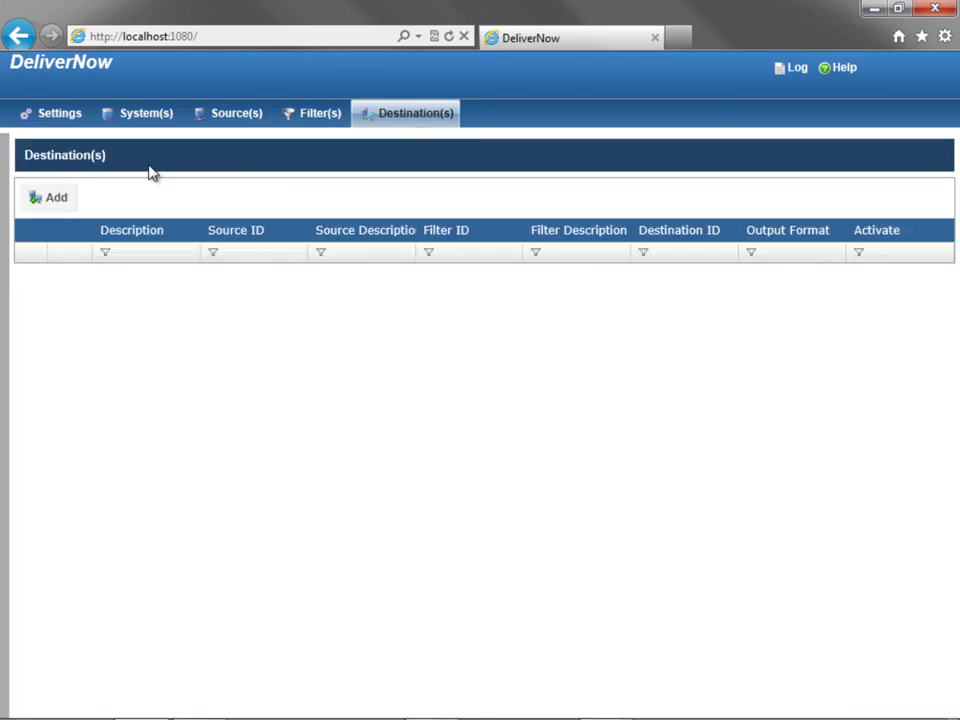
pyautogui.click(63, 202)
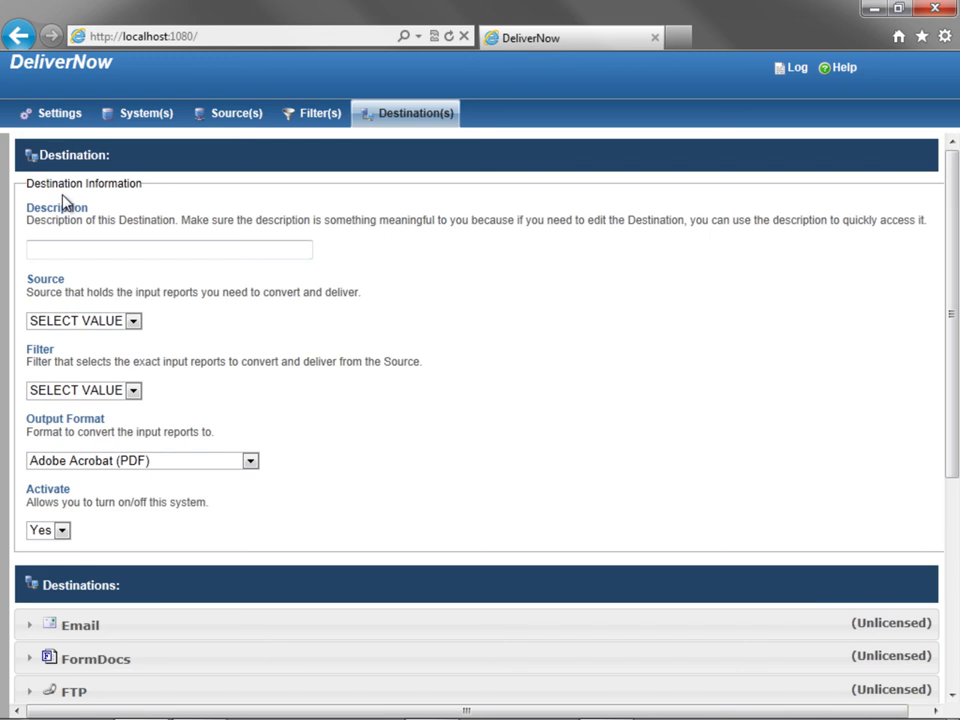
pyautogui.click(141, 248)
pyautogui.write('Acme Distribution')
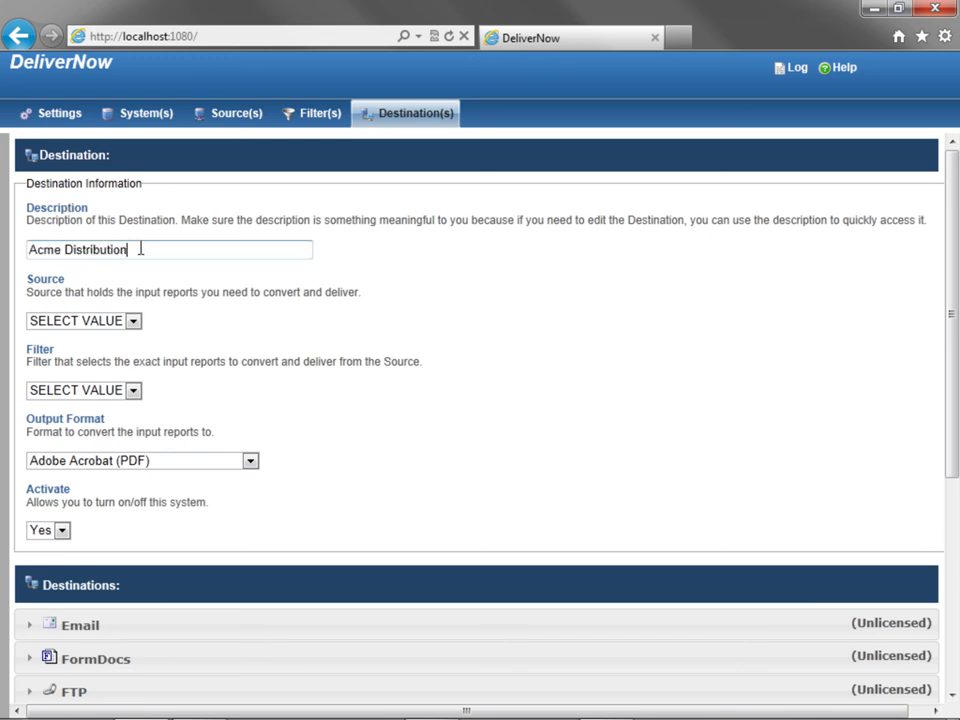
pyautogui.click(133, 320)
pyautogui.click(124, 352)
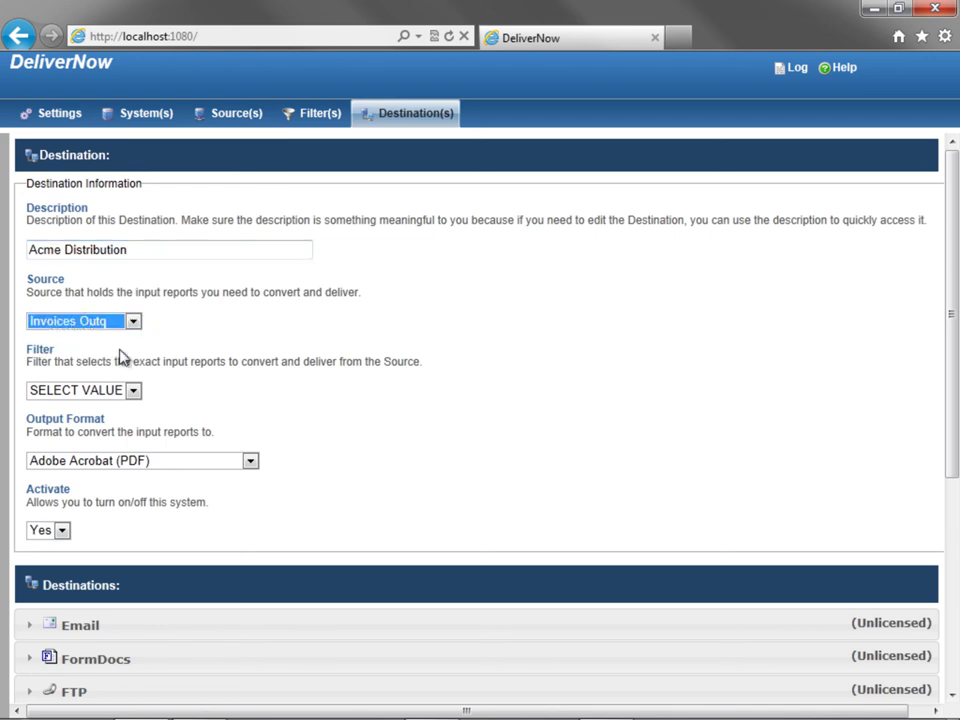
pyautogui.click(133, 390)
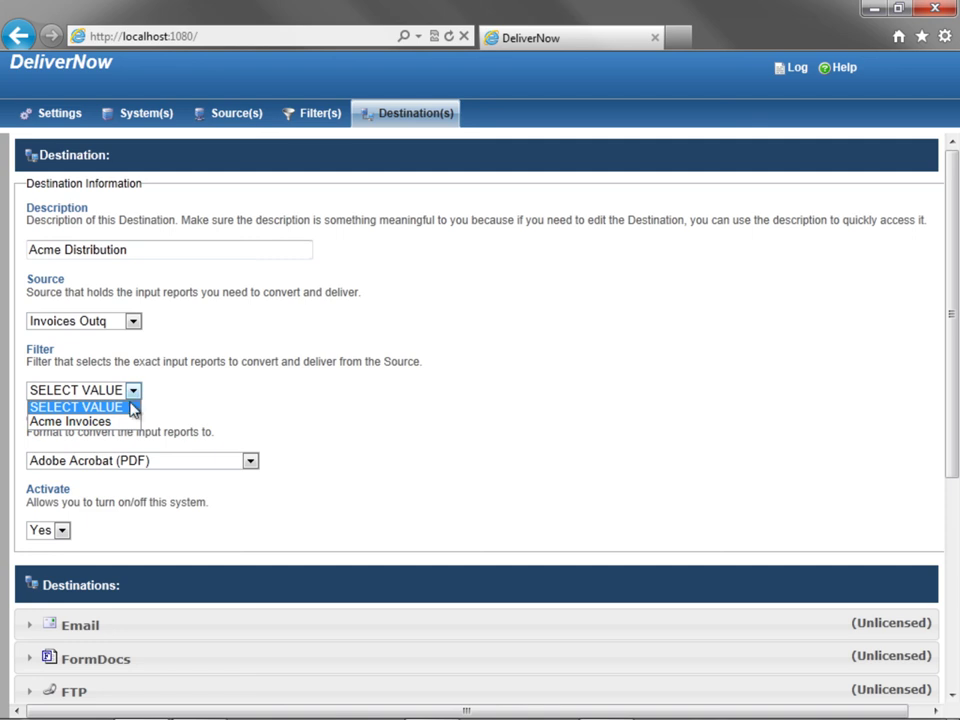
pyautogui.click(128, 422)
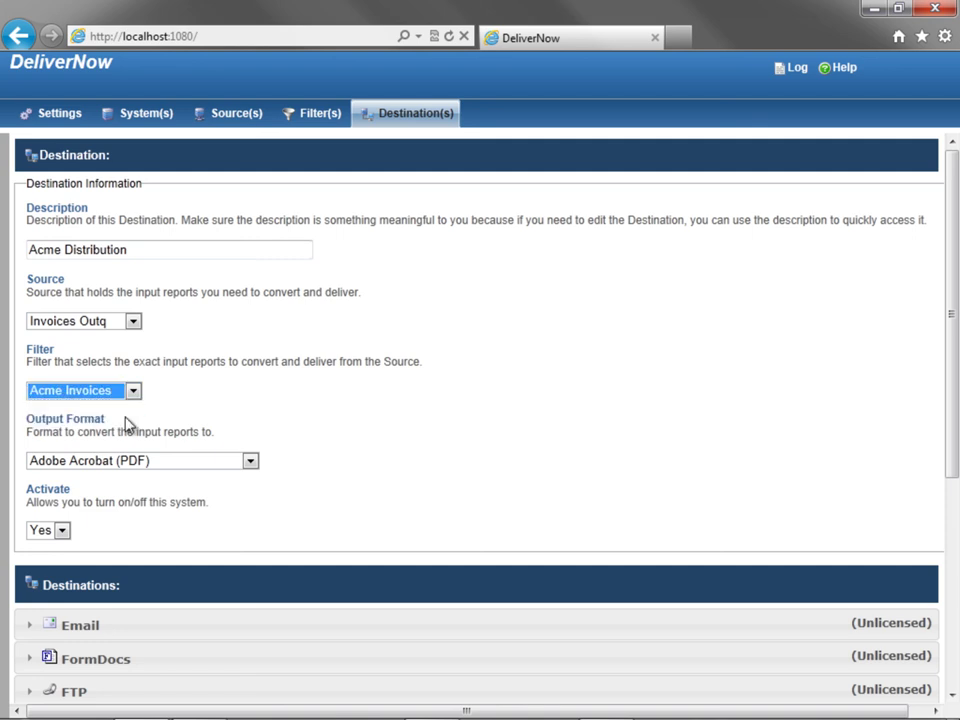
pyautogui.click(250, 461)
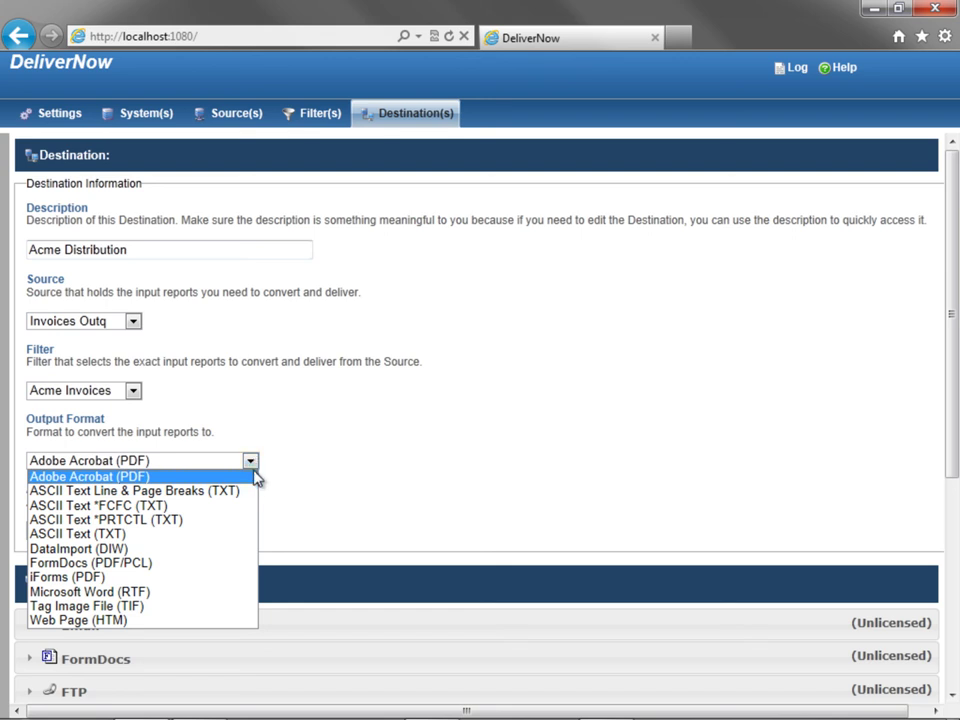
pyautogui.click(253, 475)
# Examine the destination's Email, Output to Directory and SharePoint delivery options, and cancel the new destination
pyautogui.scroll(-3, 254, 482)
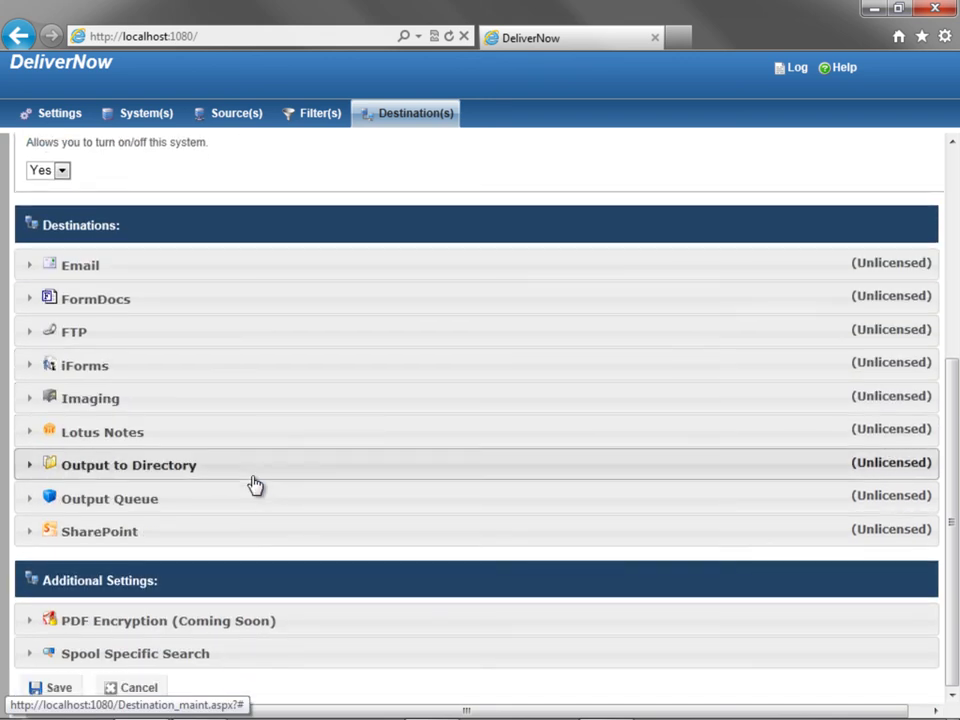
pyautogui.click(233, 270)
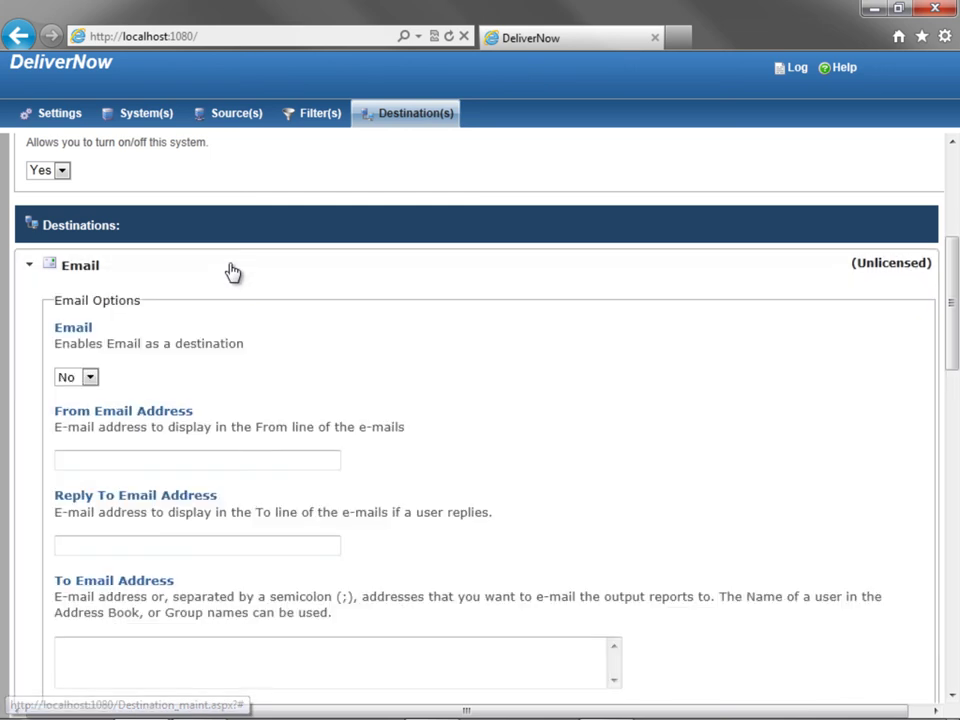
pyautogui.click(231, 271)
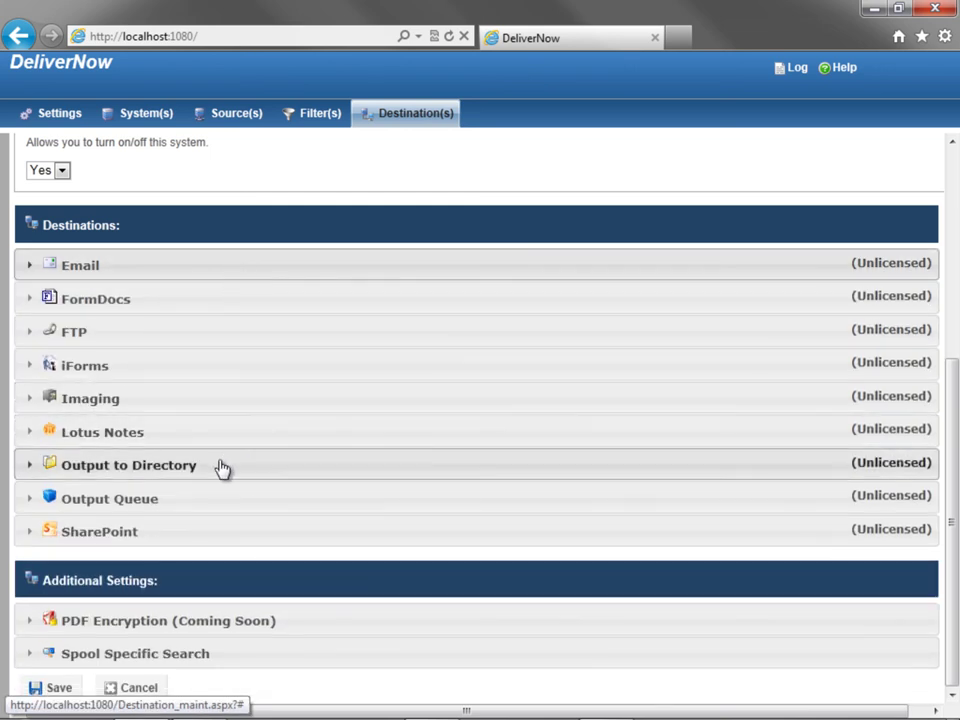
pyautogui.click(221, 467)
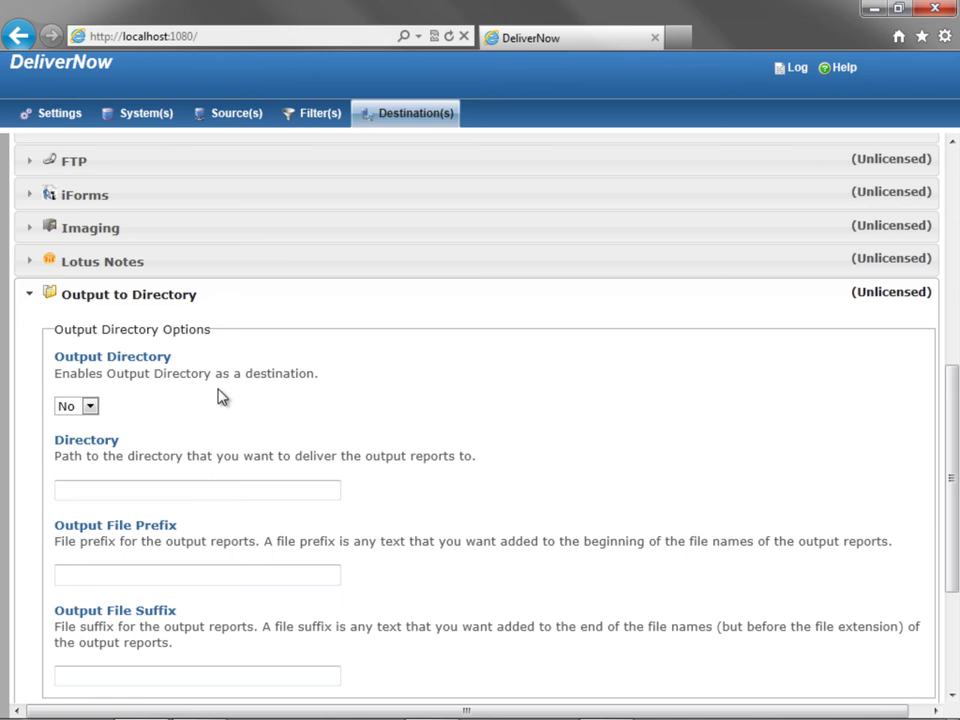
pyautogui.click(206, 305)
pyautogui.click(190, 528)
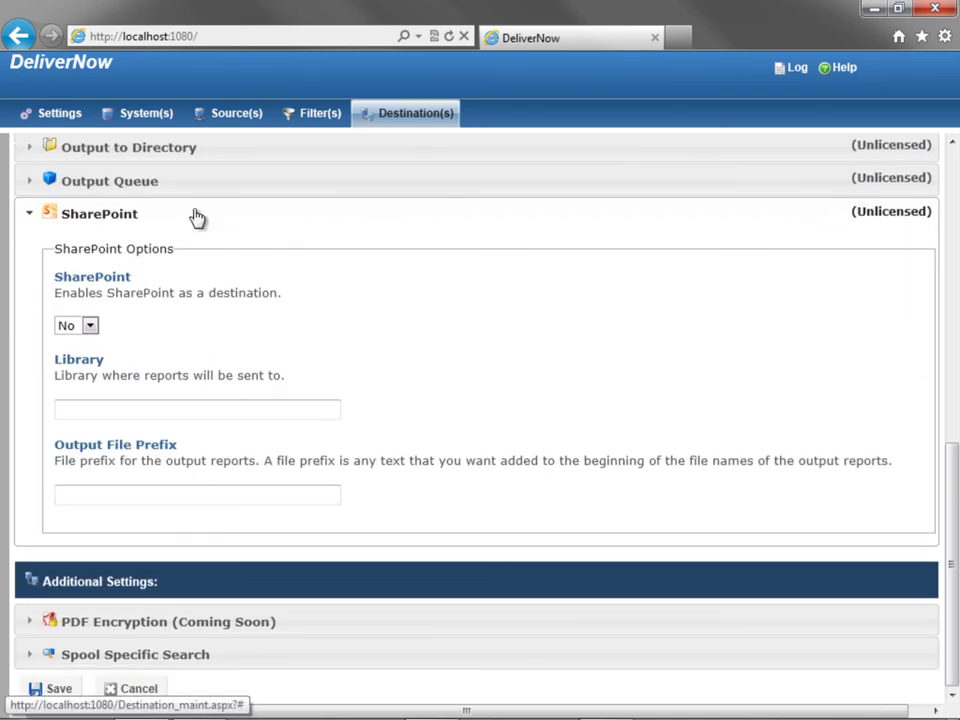
pyautogui.click(193, 216)
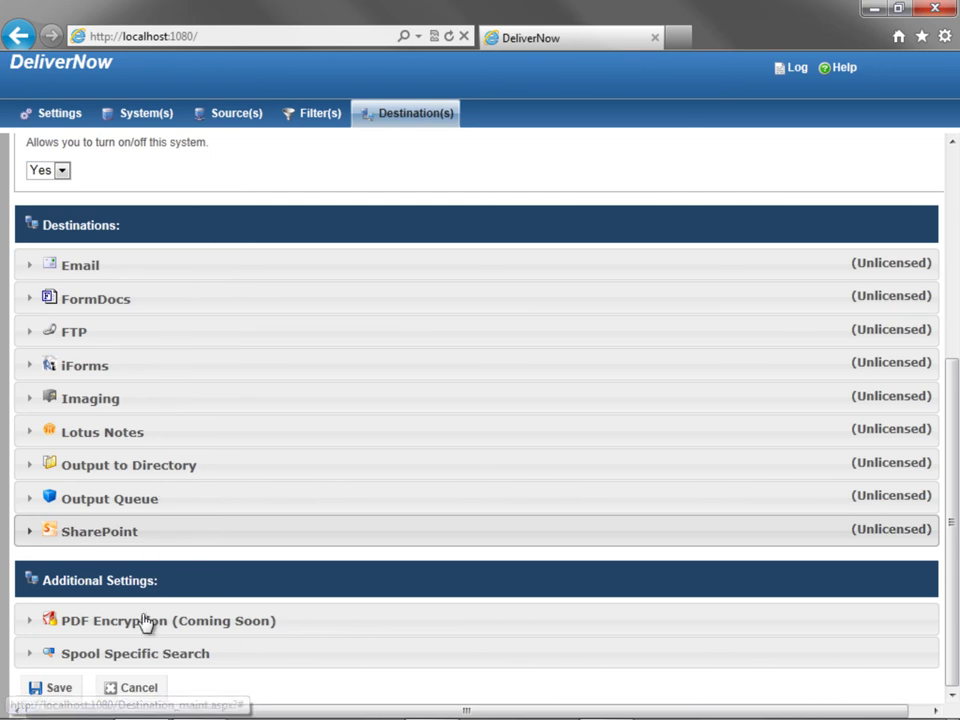
pyautogui.click(138, 688)
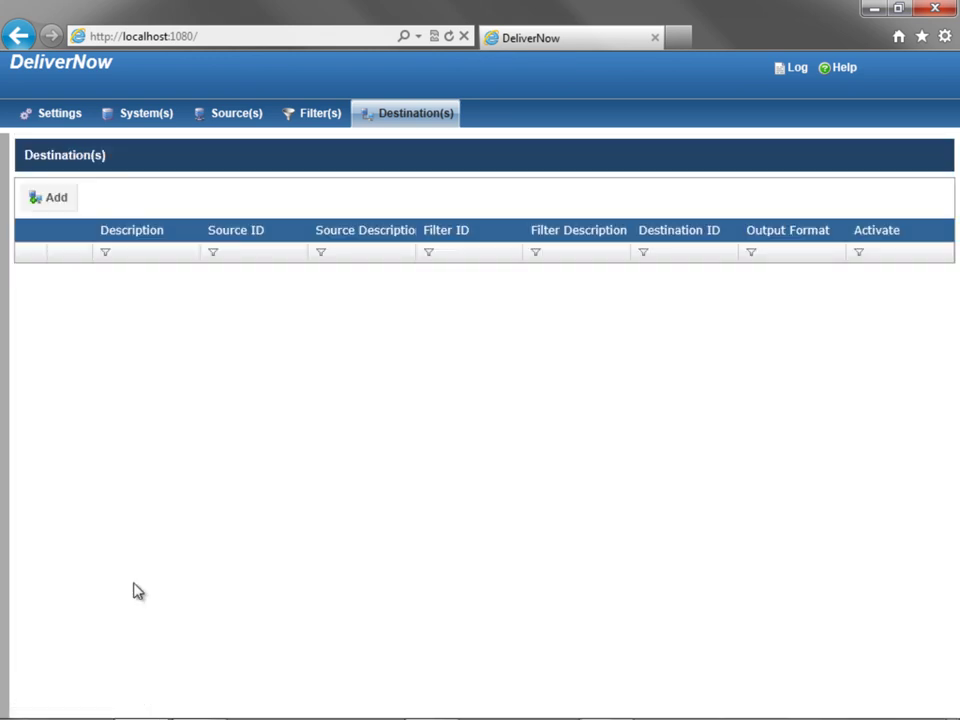
pyautogui.click(52, 200)
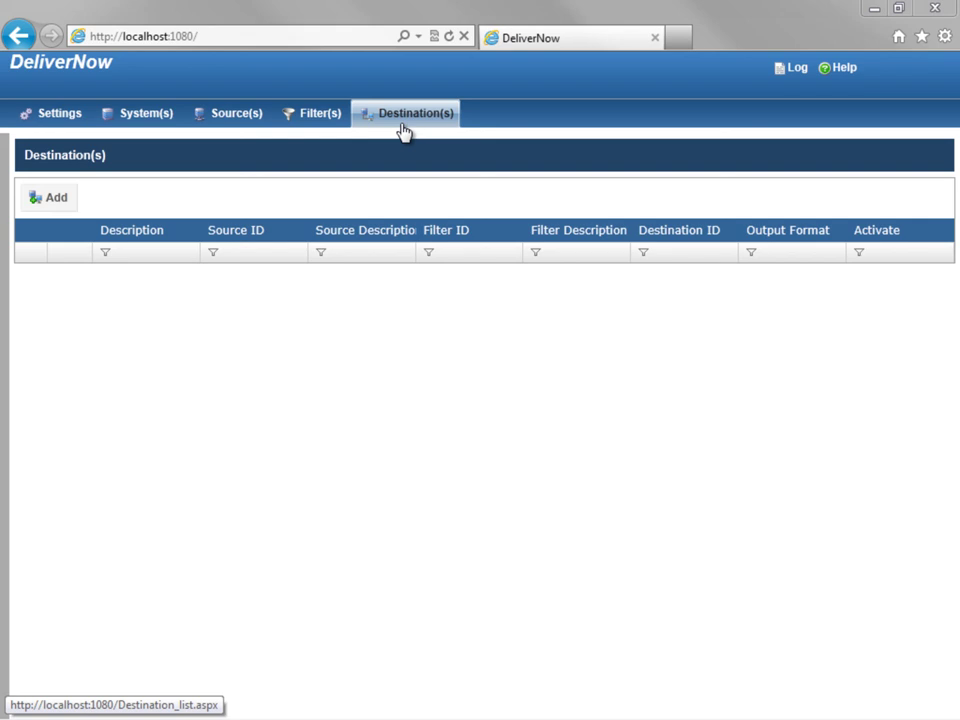
# Start the Default service from the application's list of services
pyautogui.click(61, 117)
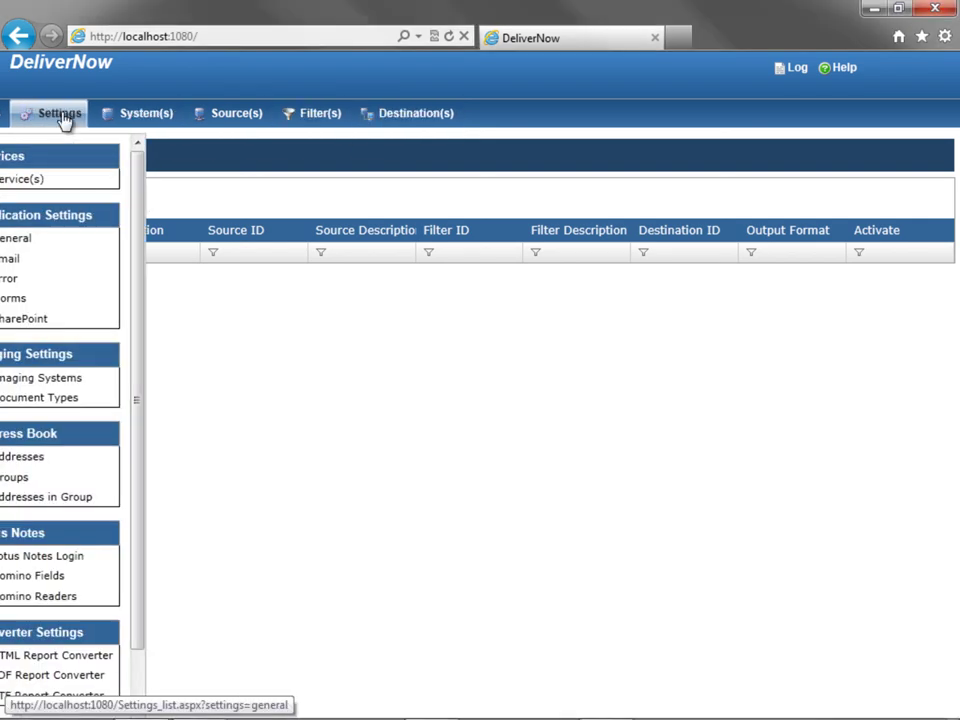
pyautogui.click(64, 185)
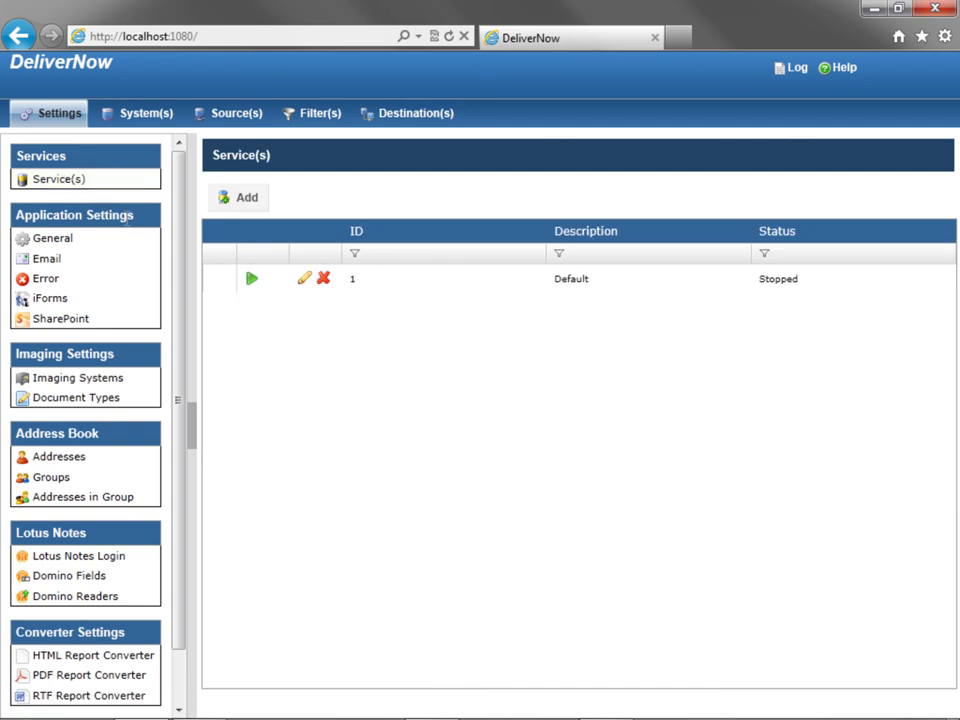
pyautogui.click(254, 282)
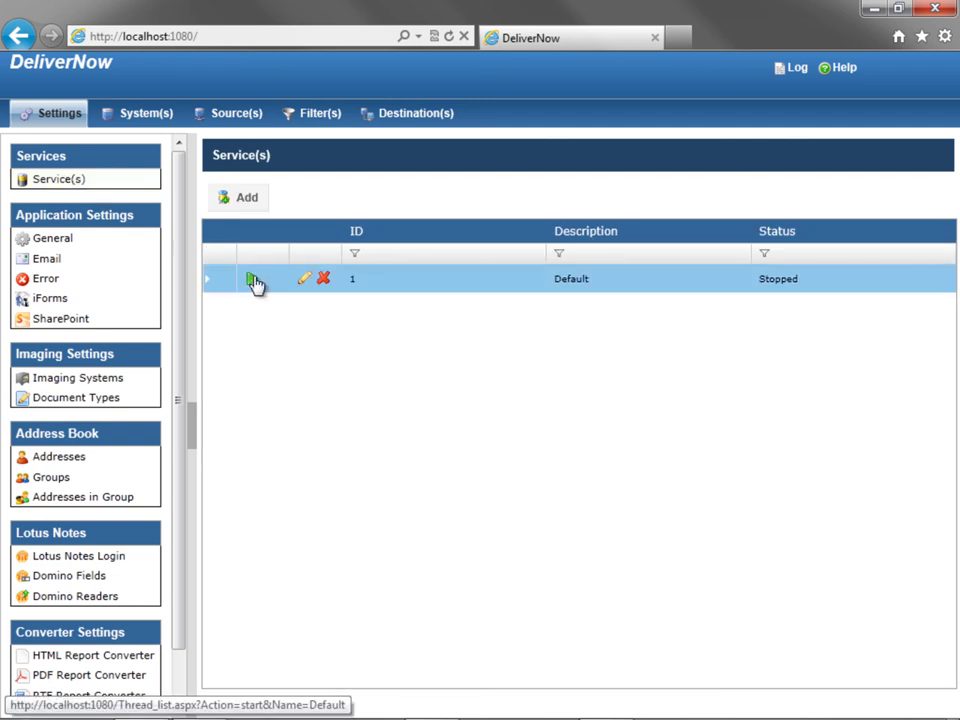